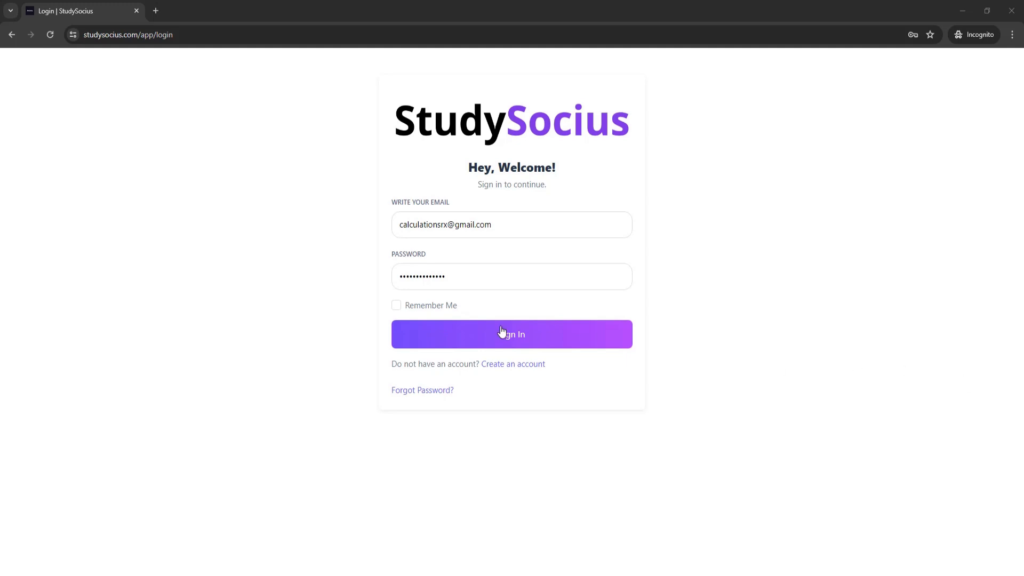
Focus the browser window showing the filled-in StudySocius sign-in form.
click(522, 344)
Sign in, open the Shares list of seven existing shares, and begin a new share.
click(523, 343)
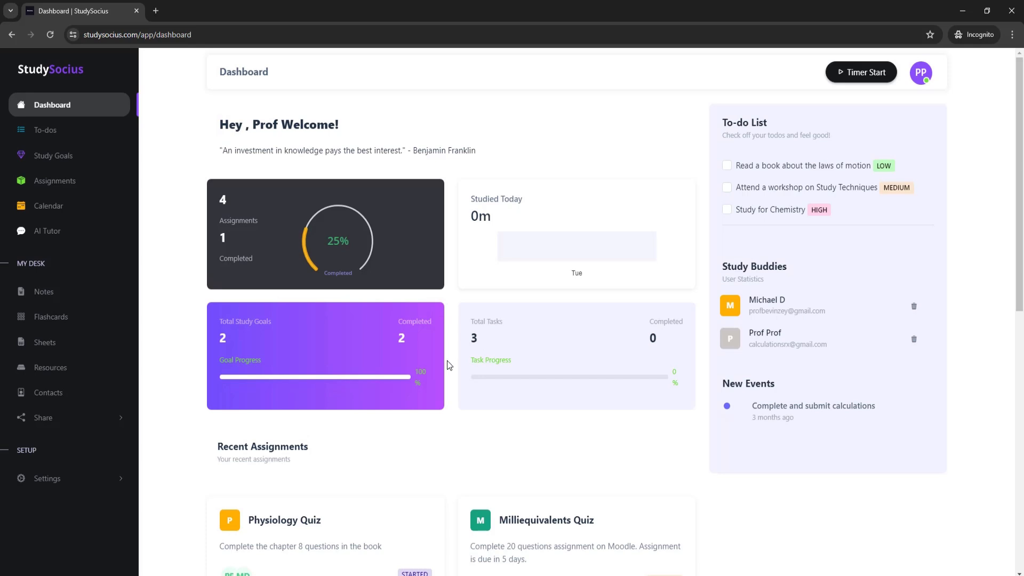
click(49, 425)
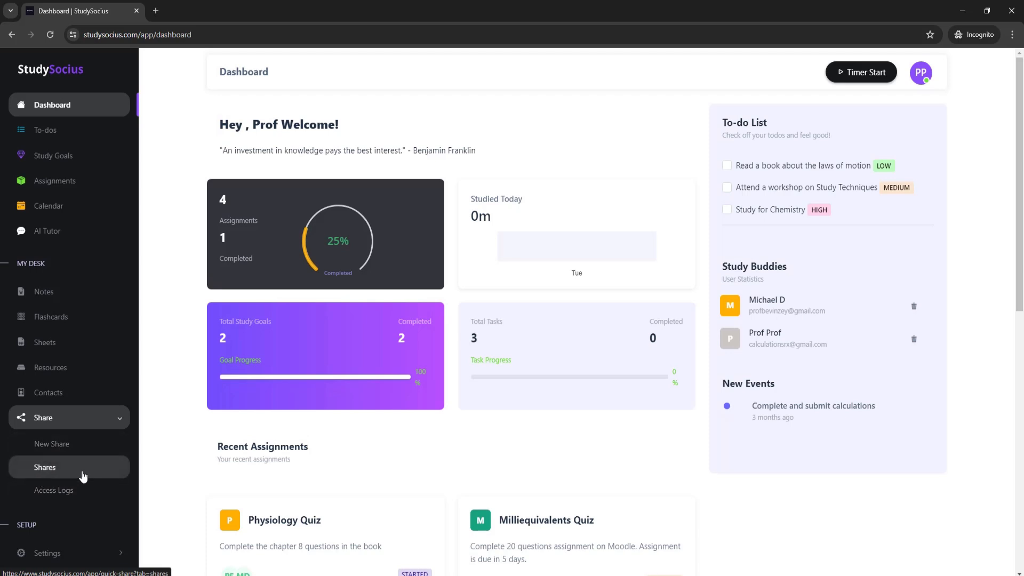
click(44, 469)
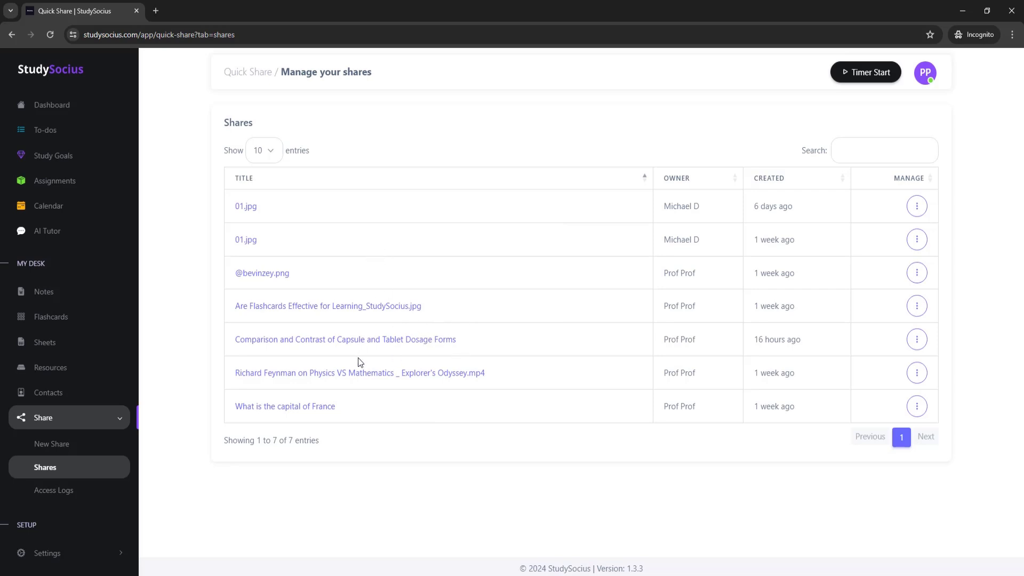
click(63, 449)
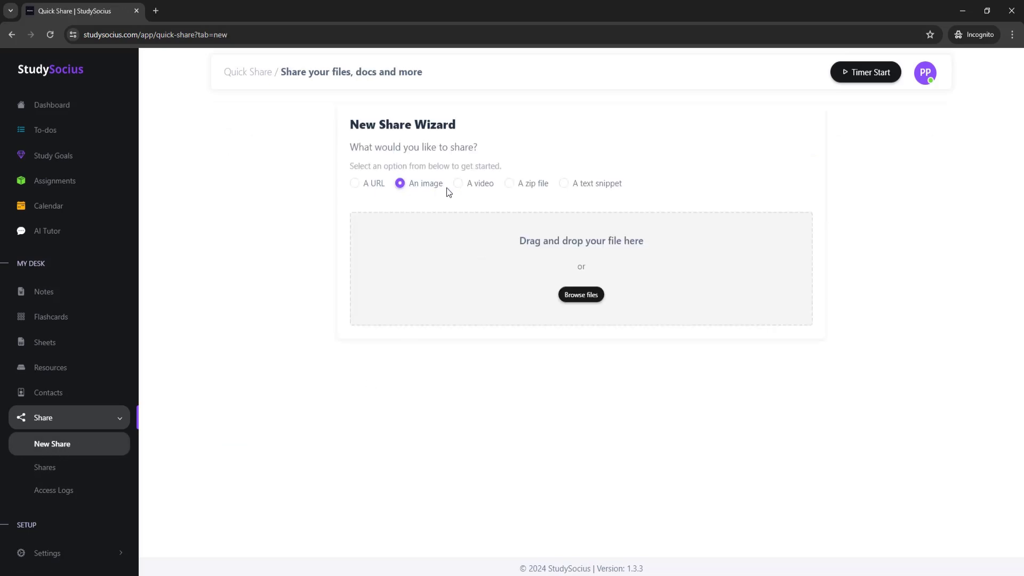
Try the image, video and zip file share types before settling on A URL.
click(356, 184)
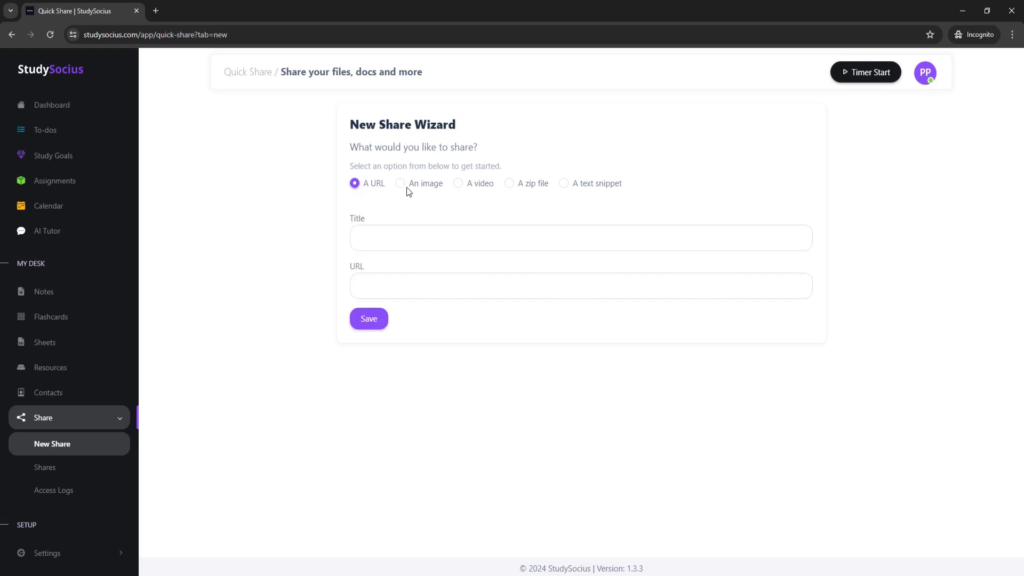
click(406, 187)
click(458, 187)
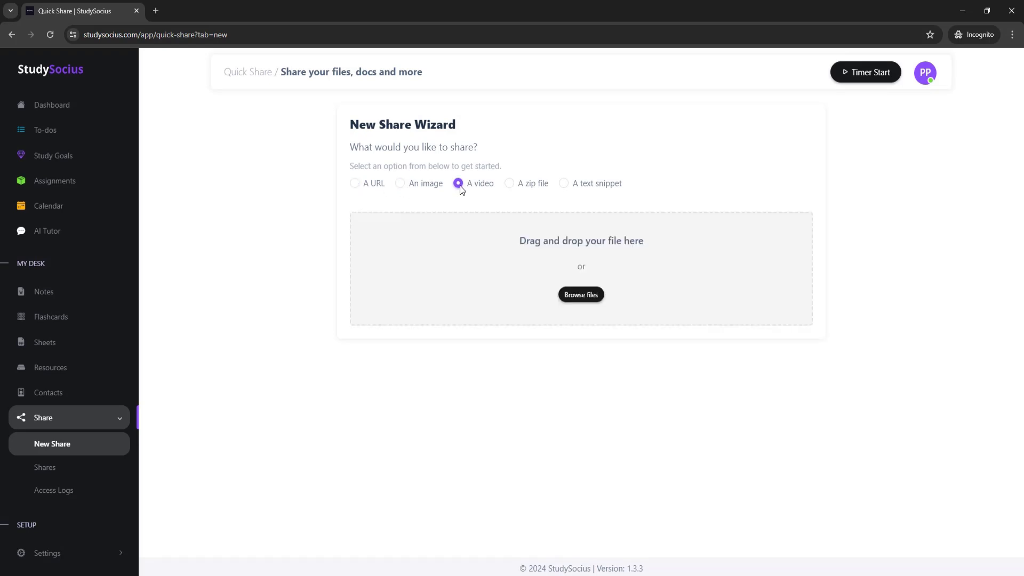
click(509, 186)
click(355, 183)
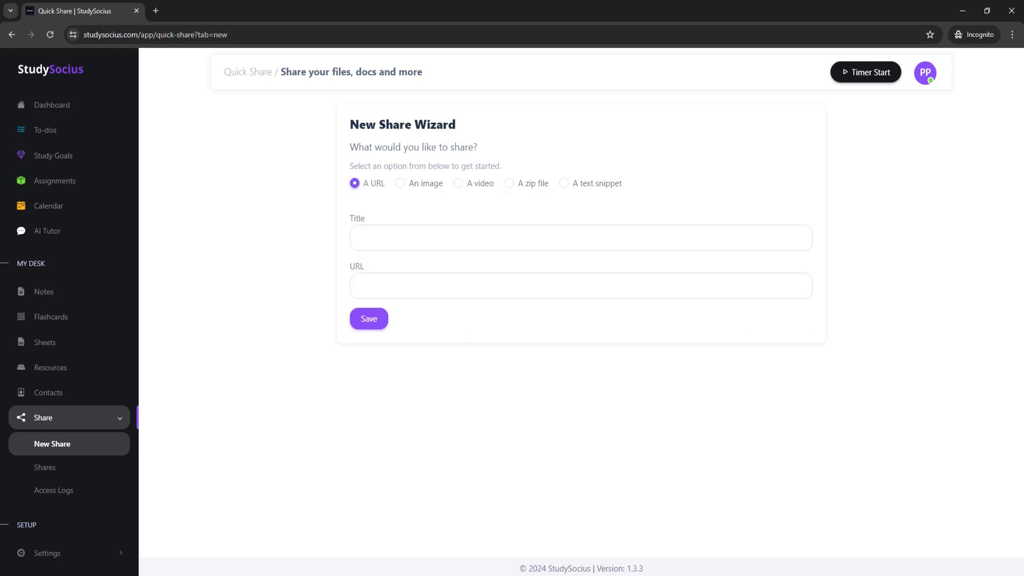
Paste the title 'Mastering Active Recall Technique Using AI' and the blog link, then save.
click(377, 235)
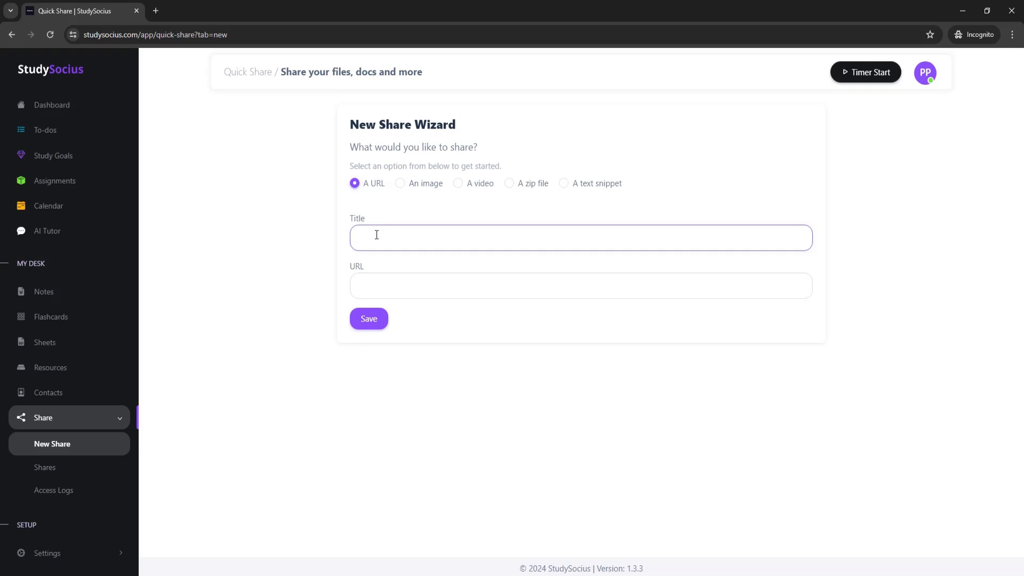
text(Mastering Active Recall Technique Using AI)
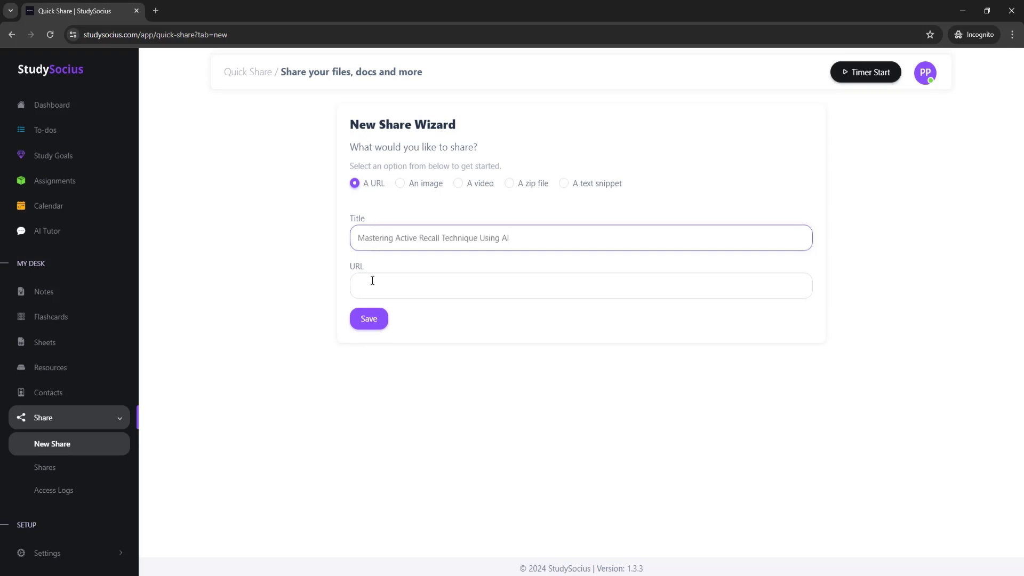
click(372, 281)
text(https://bevinzey.com/blog-details/56/mastering-the-active-recall-technique:-your-key-to-effective-learning)
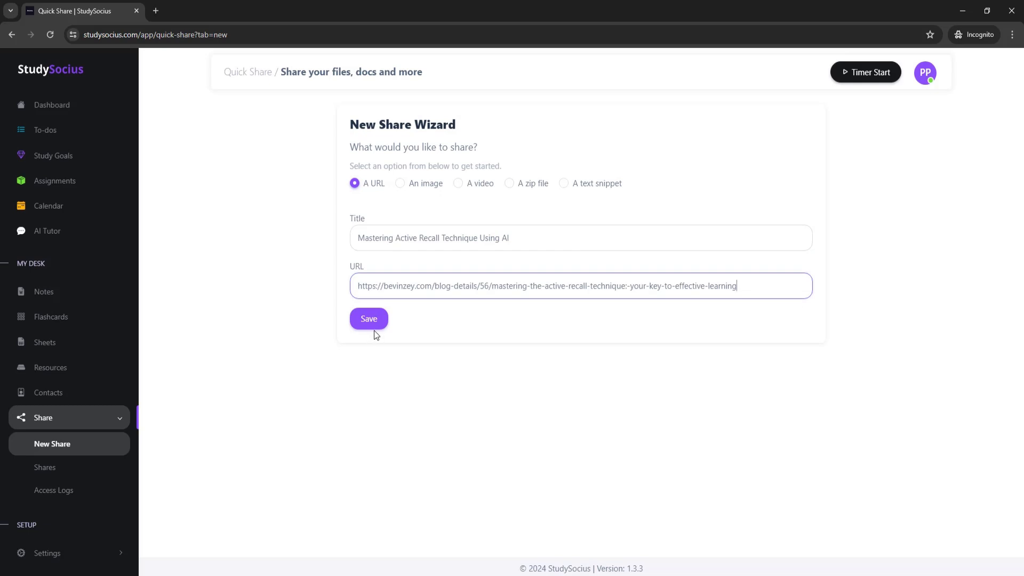
click(368, 320)
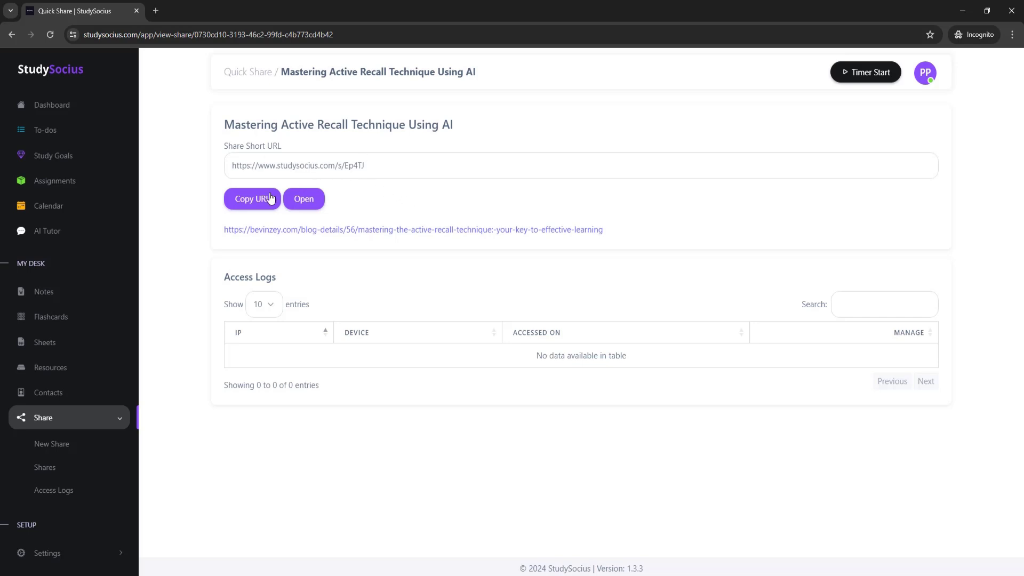
Load the copied short URL in a new private tab and scroll the active recall blog post.
click(251, 198)
click(155, 11)
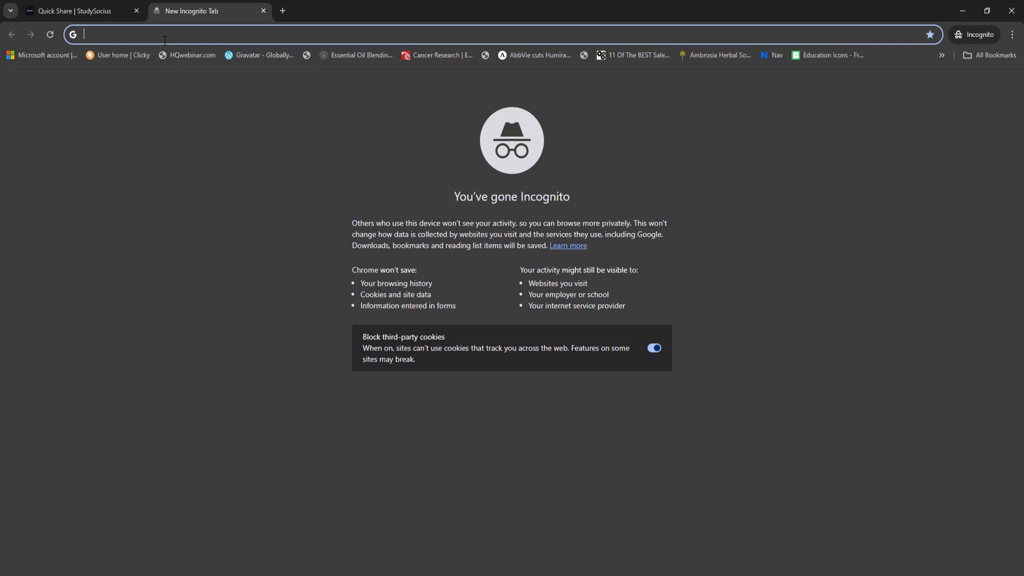
key(ctrl+v)
key(Return)
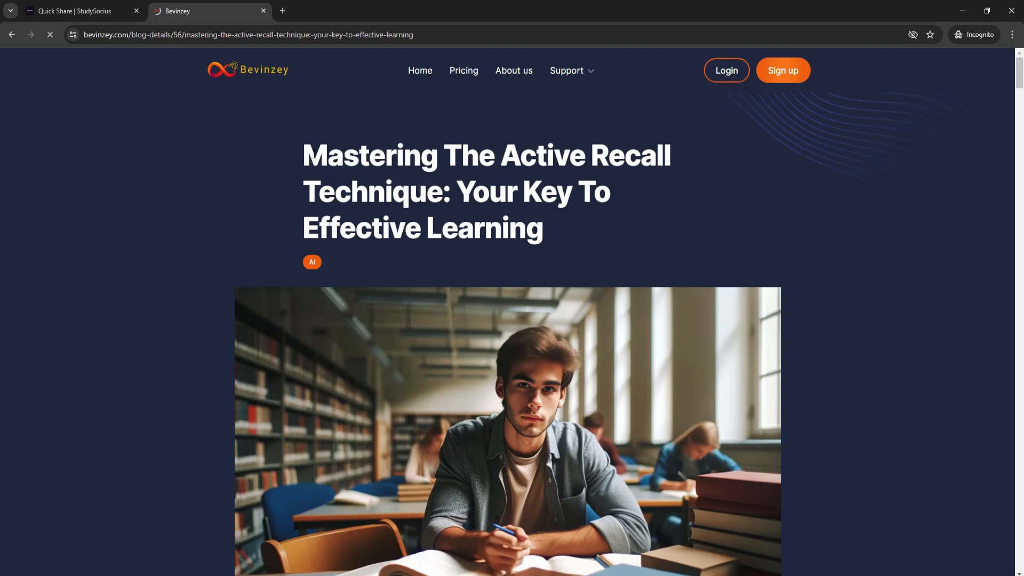
scroll(314, 156, down, 3)
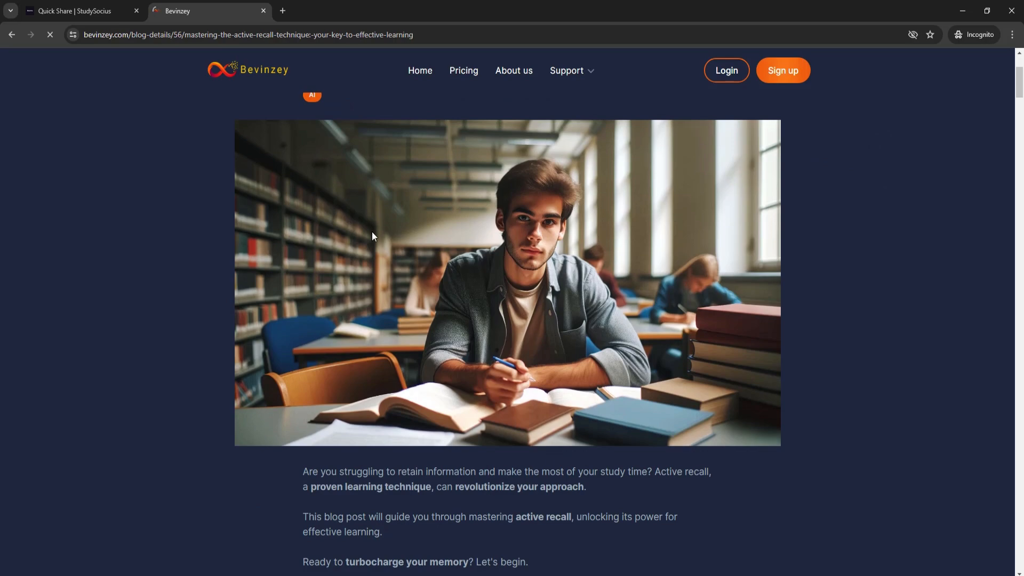
scroll(372, 233, down, 20)
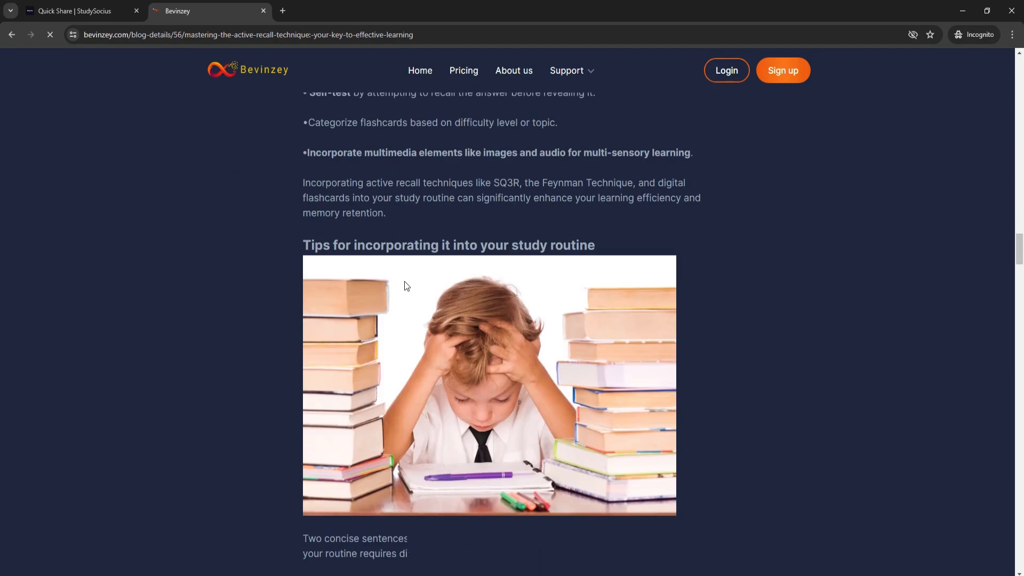
scroll(405, 280, down, 6)
Open the short link directly from the share page, then return to the share tab.
click(106, 12)
click(309, 204)
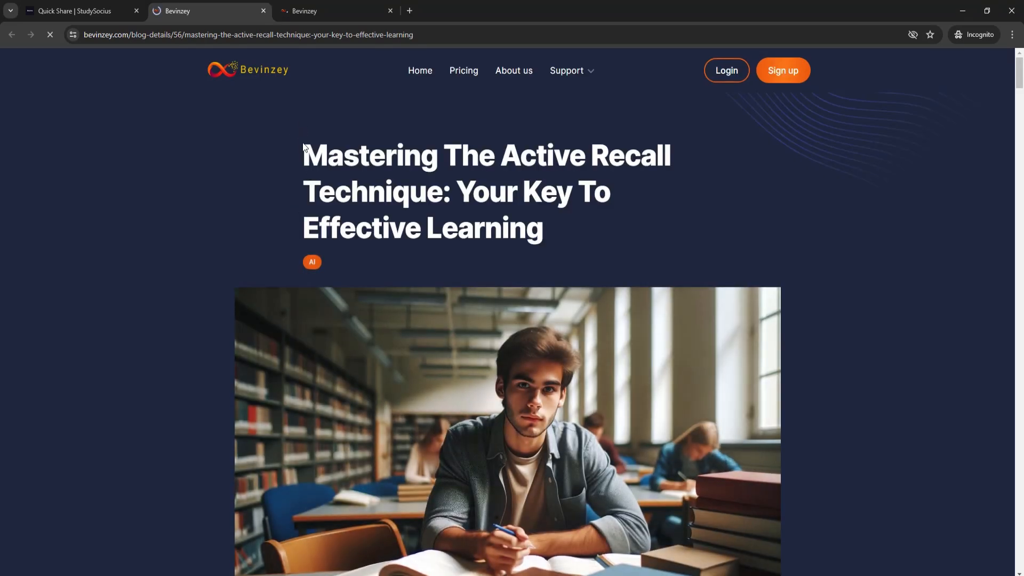
click(101, 11)
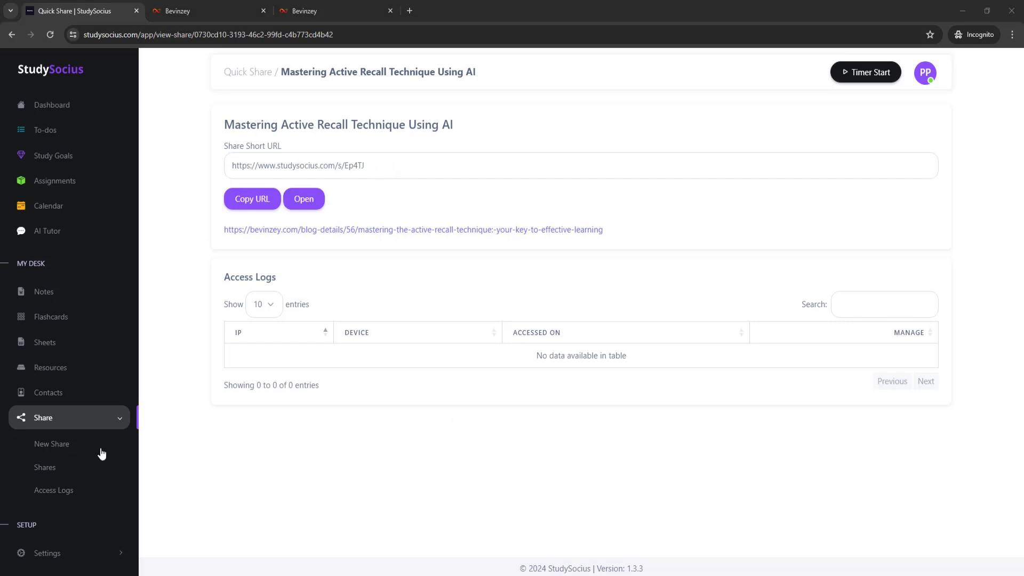
Create an image share by uploading Bevinzey (2).png from the file browser.
click(57, 446)
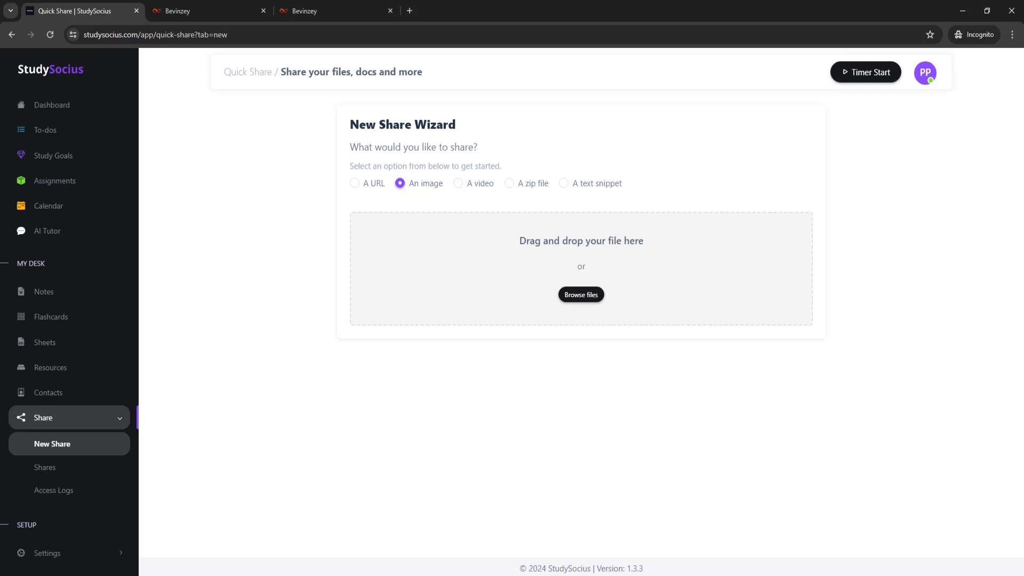
click(683, 338)
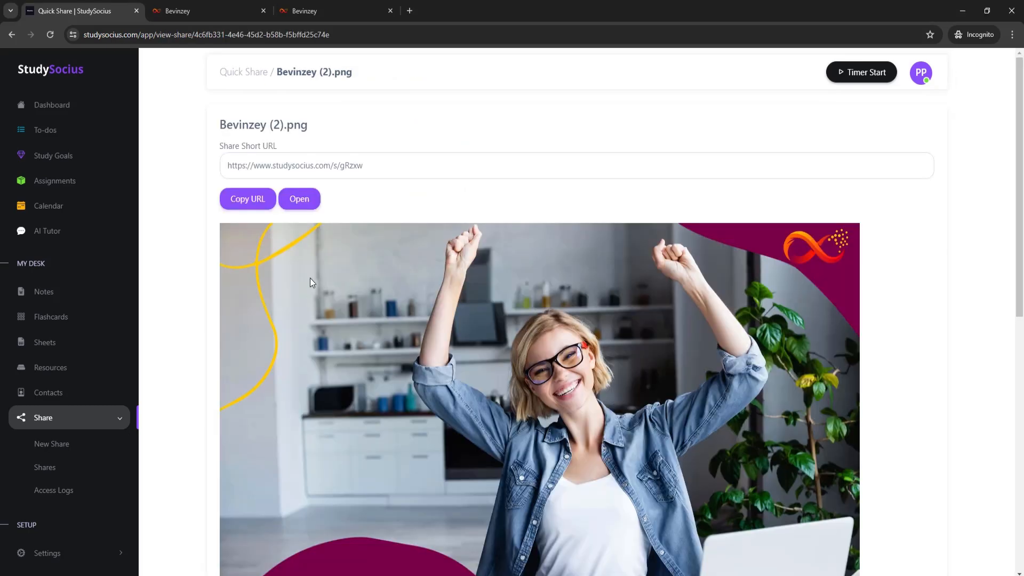
scroll(309, 280, down, 10)
scroll(373, 306, up, 5)
scroll(341, 330, up, 5)
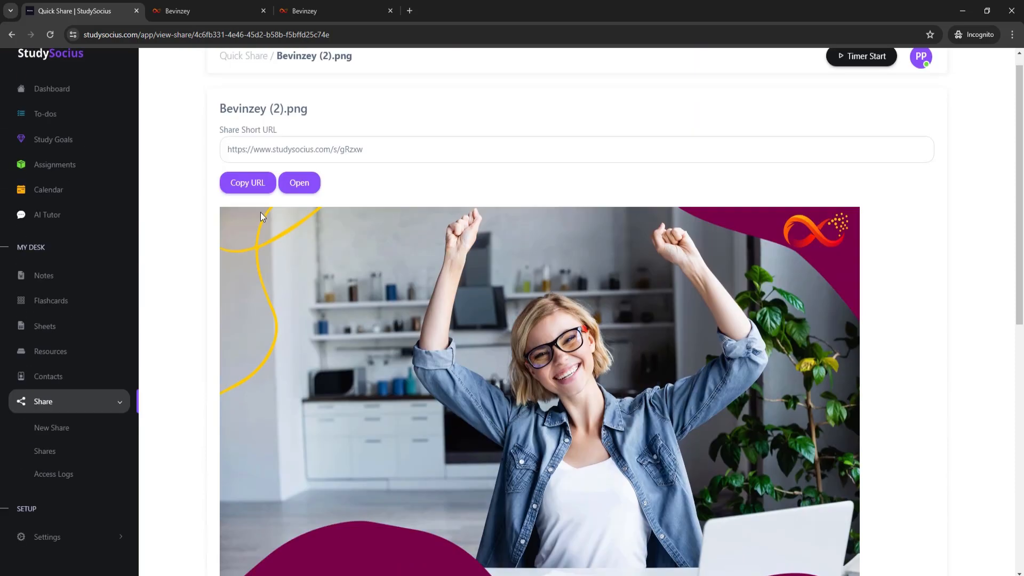
Open the image's short link, then copy it and load it in a fresh tab.
click(302, 201)
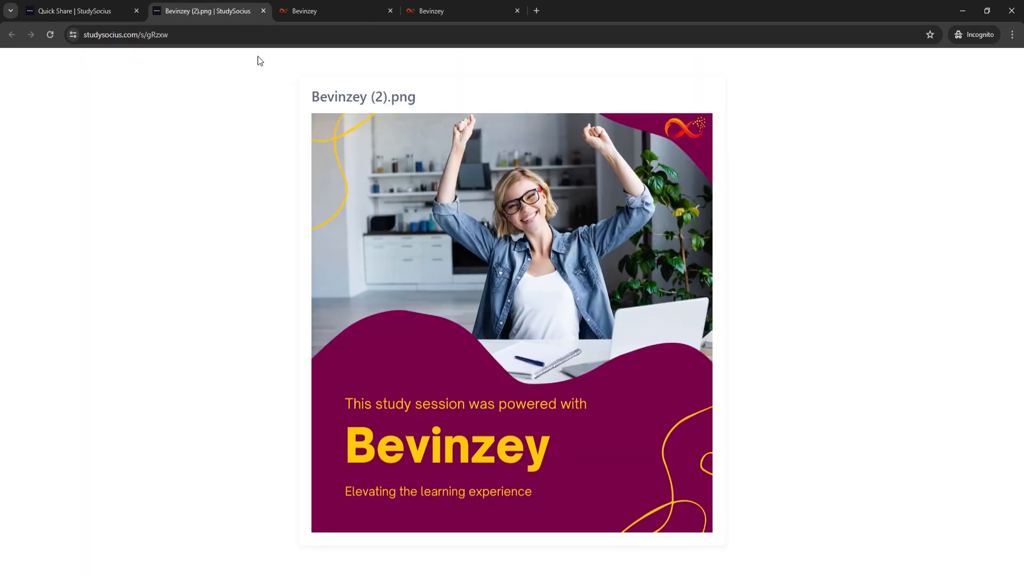
click(101, 16)
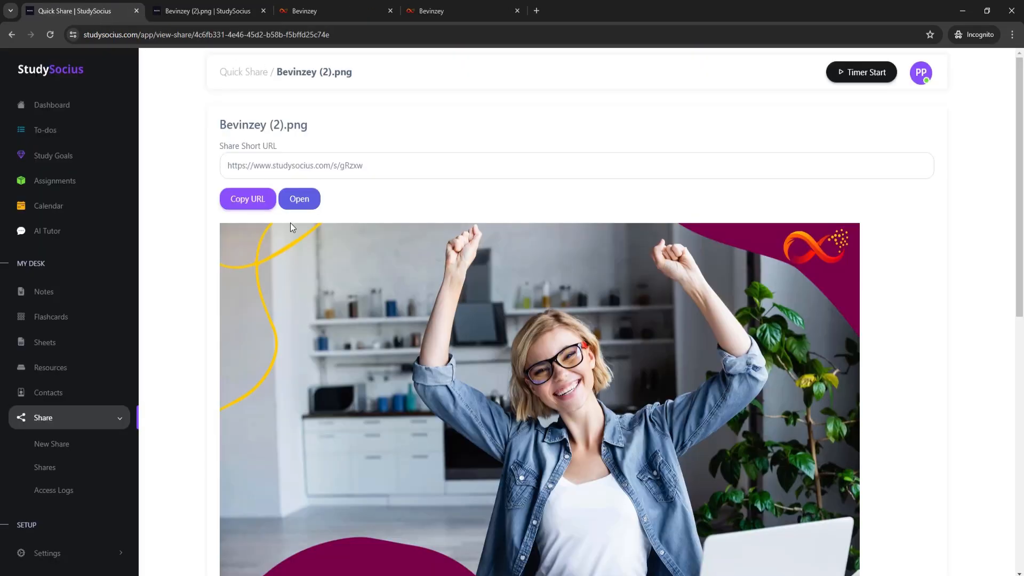
click(248, 206)
click(537, 10)
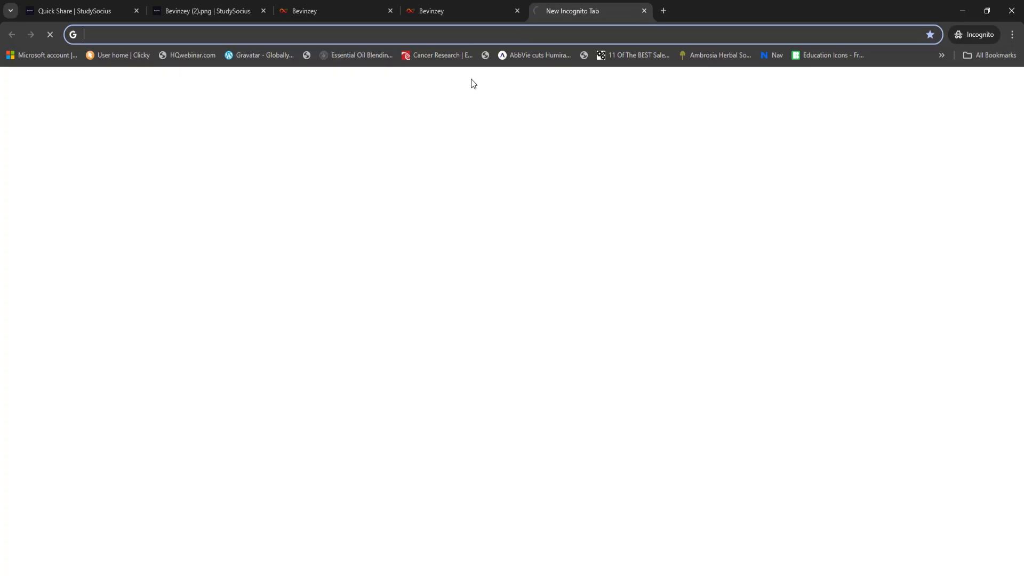
key(ctrl+v)
key(Return)
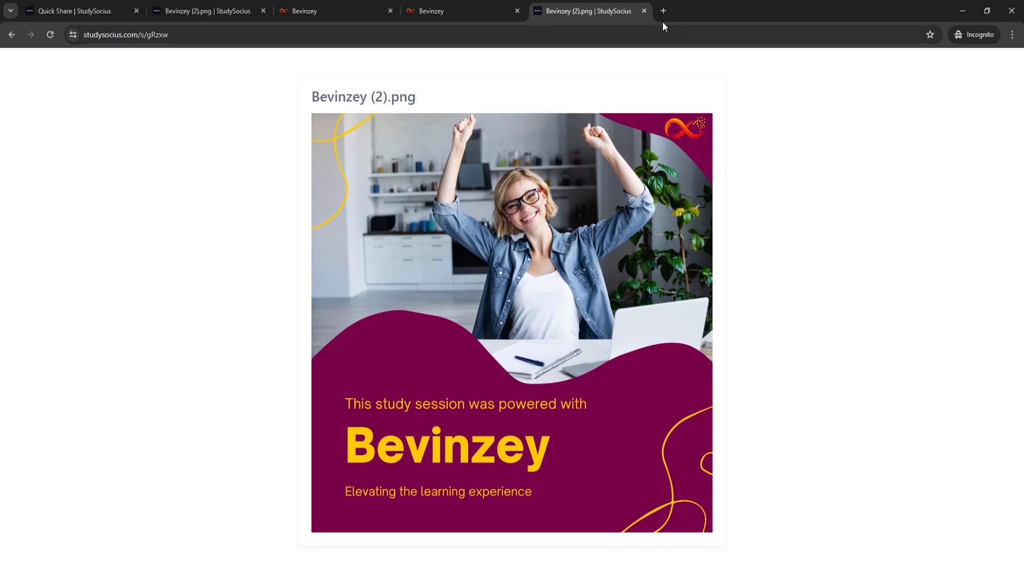
Close the four extra tabs, leaving only the StudySocius share page.
click(644, 10)
click(517, 11)
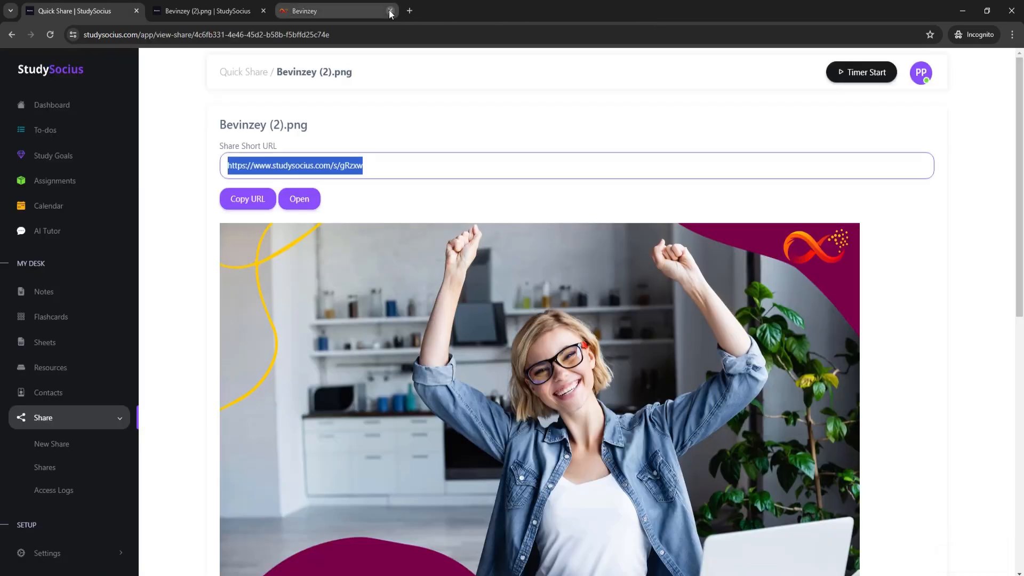
click(390, 11)
click(263, 10)
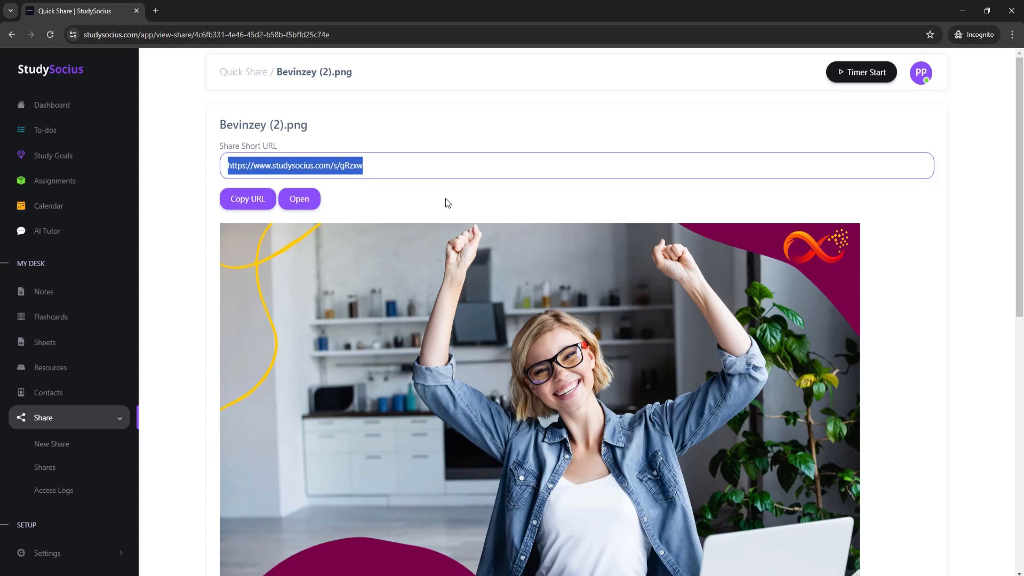
Check the empty access log, then start a new share with A video selected.
scroll(451, 201, down, 12)
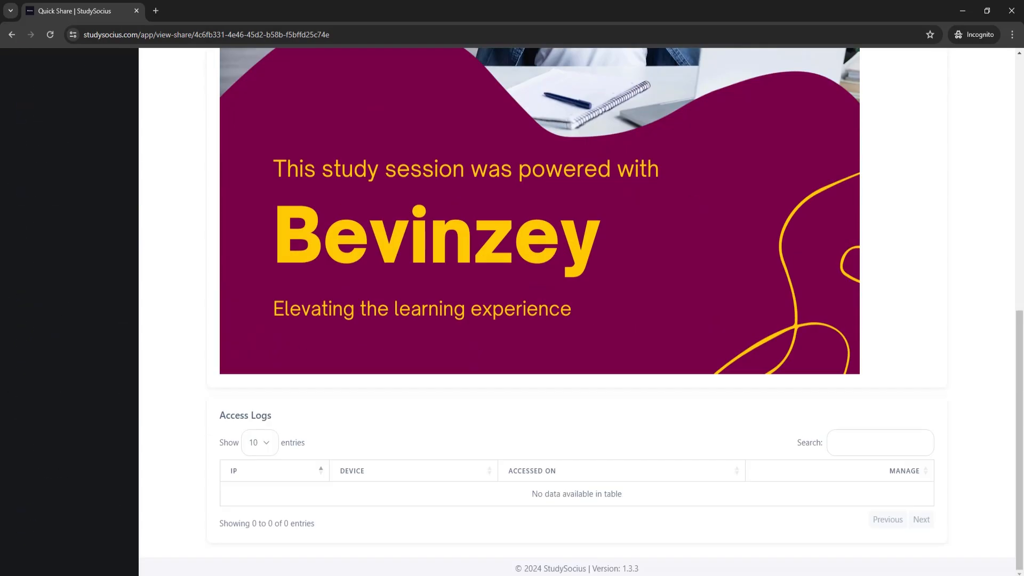
scroll(453, 196, up, 12)
scroll(457, 318, down, 2)
scroll(457, 320, down, 3)
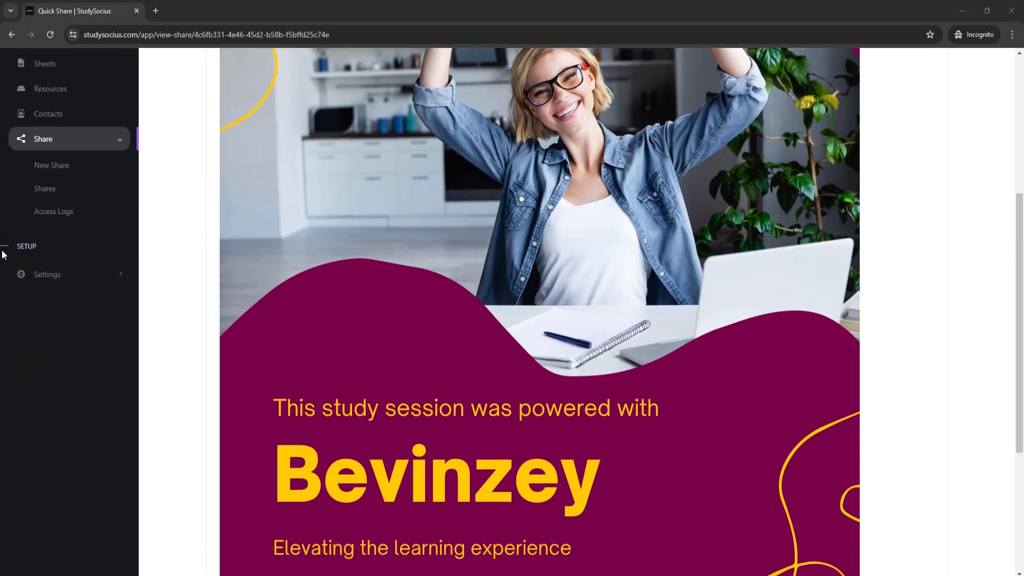
click(65, 170)
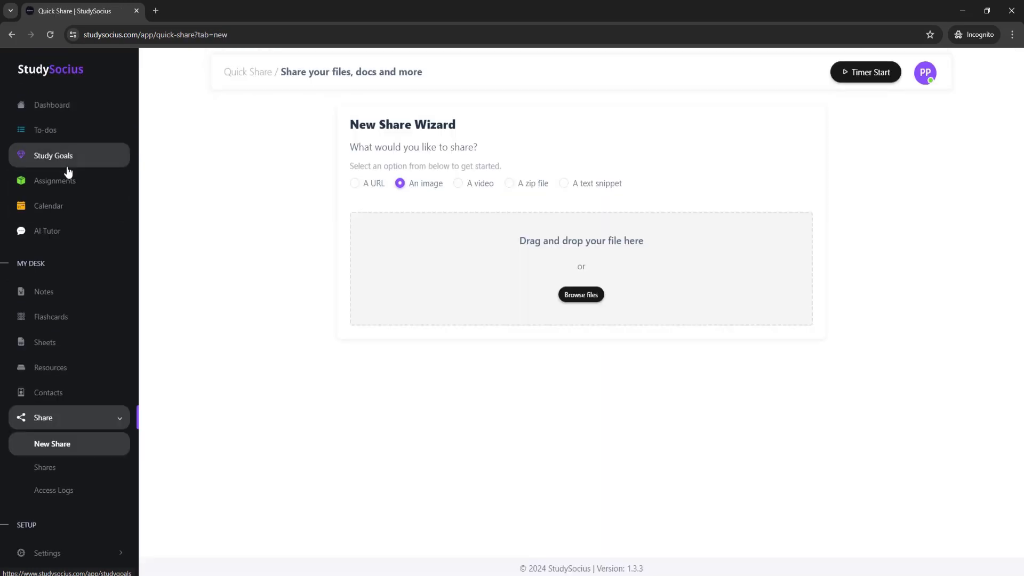
click(459, 186)
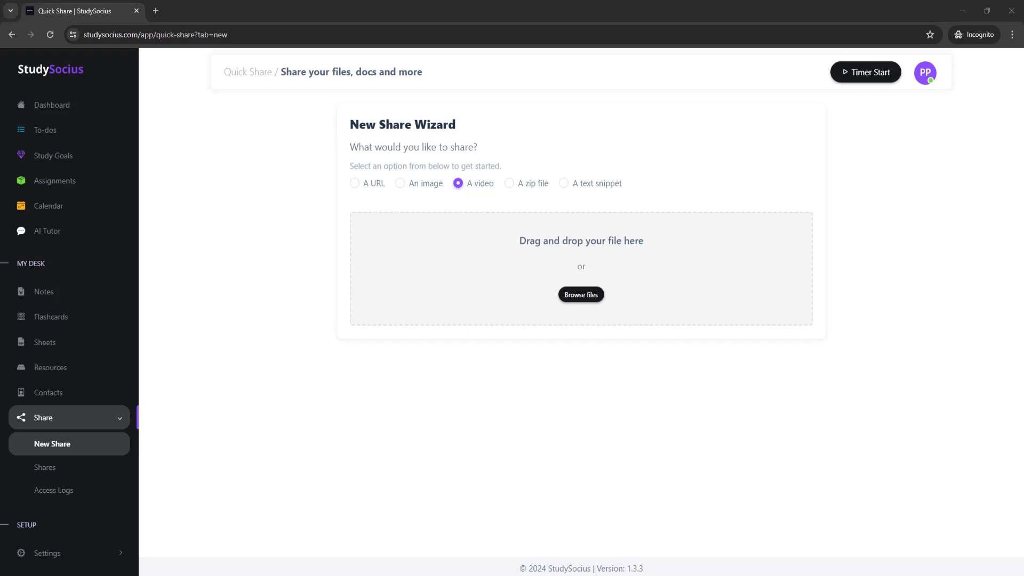
Upload Bevinzey_video1.mp4 and play its preview.
drag(616, 272, 621, 275)
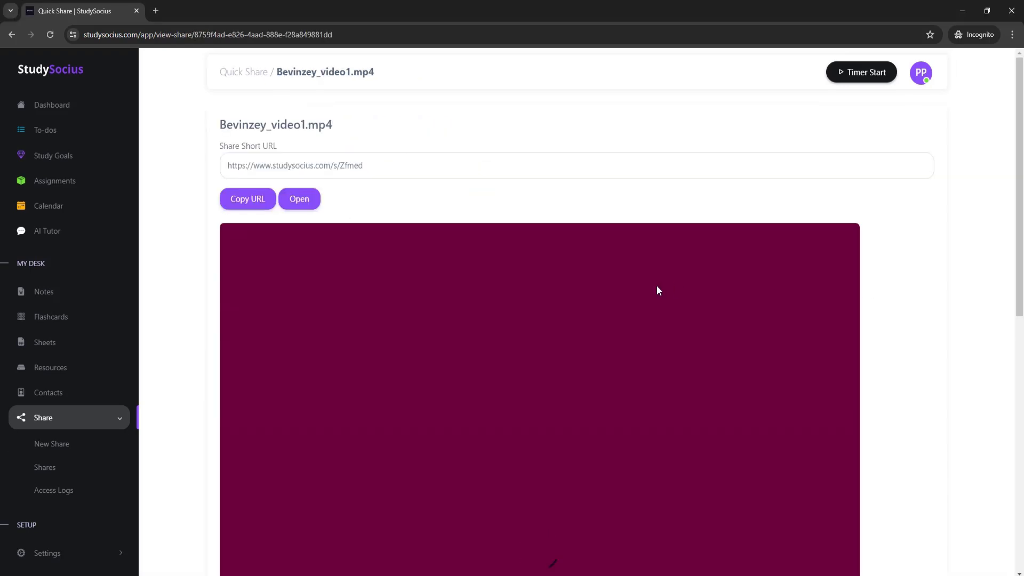
scroll(768, 275, down, 10)
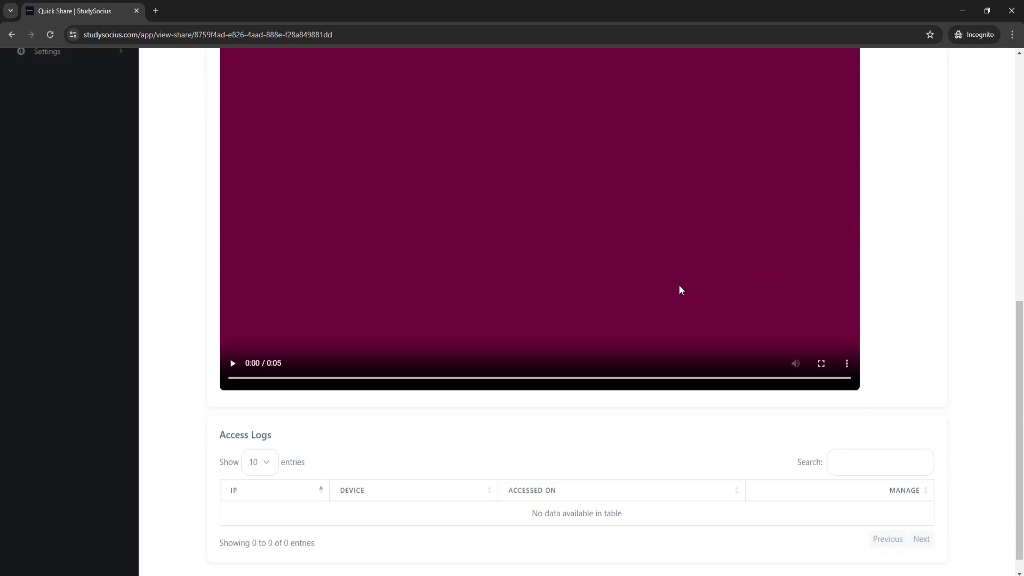
click(233, 363)
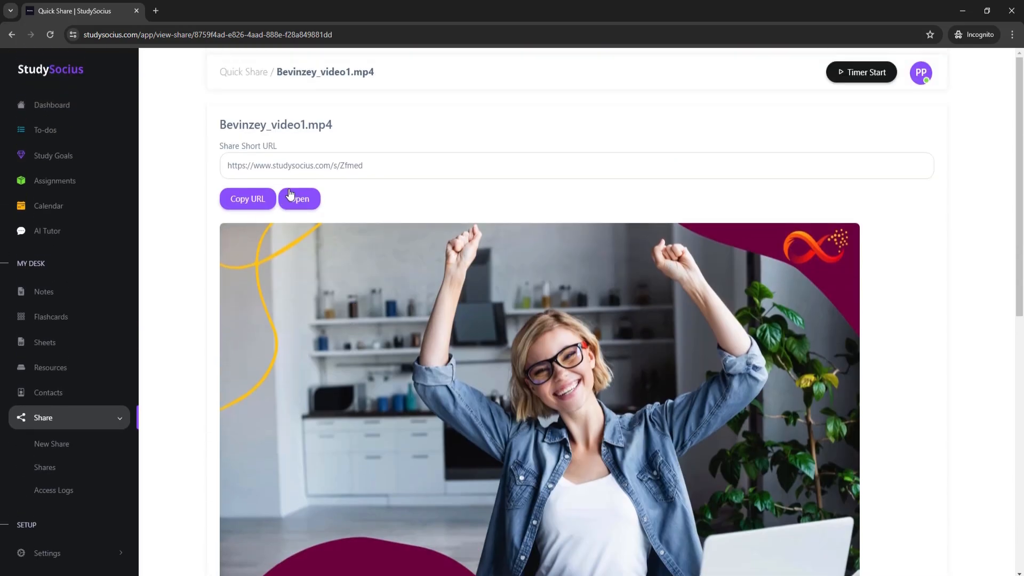
click(302, 201)
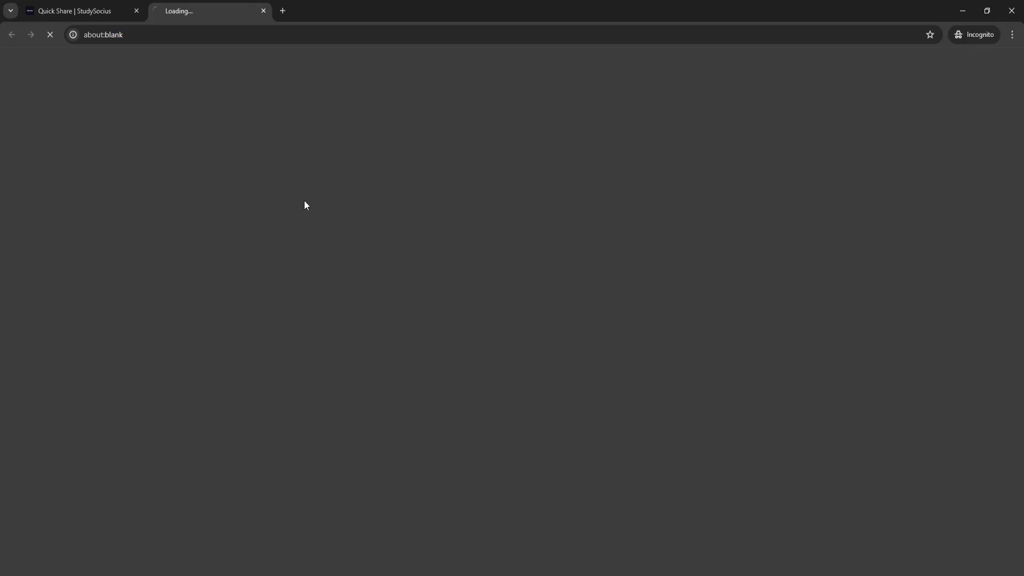
key(ctrl+shift+Tab)
click(245, 208)
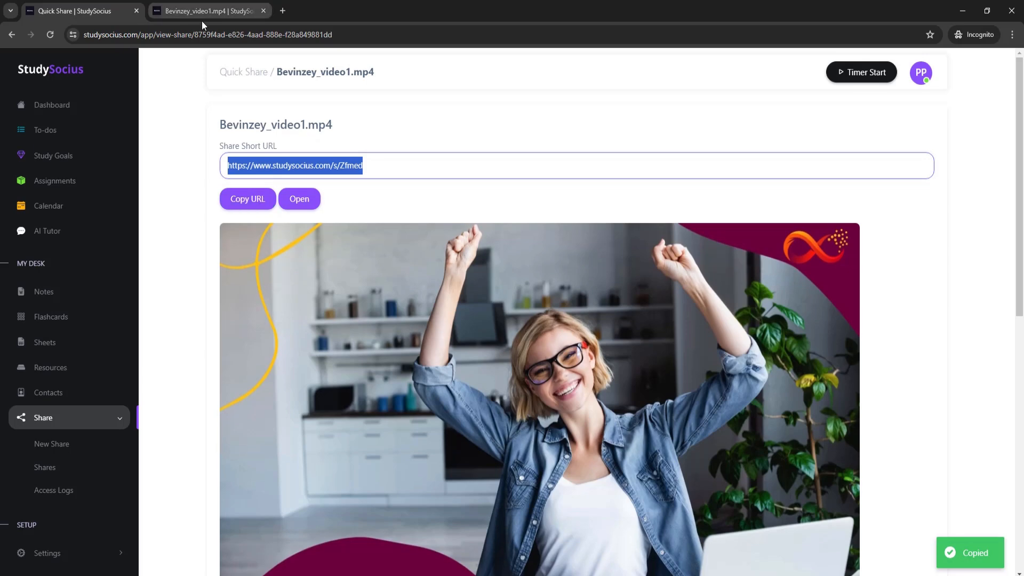
click(238, 16)
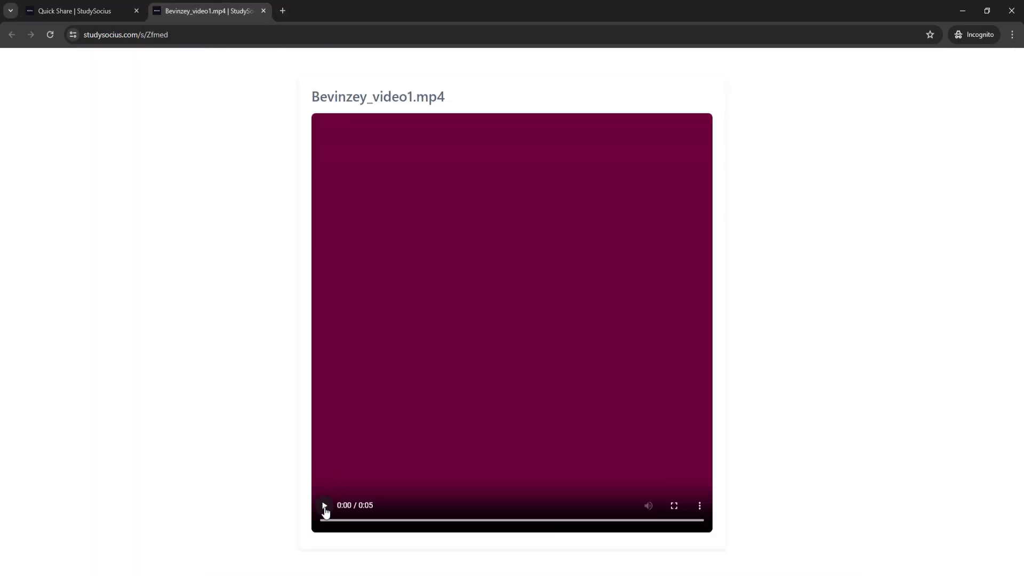
click(325, 509)
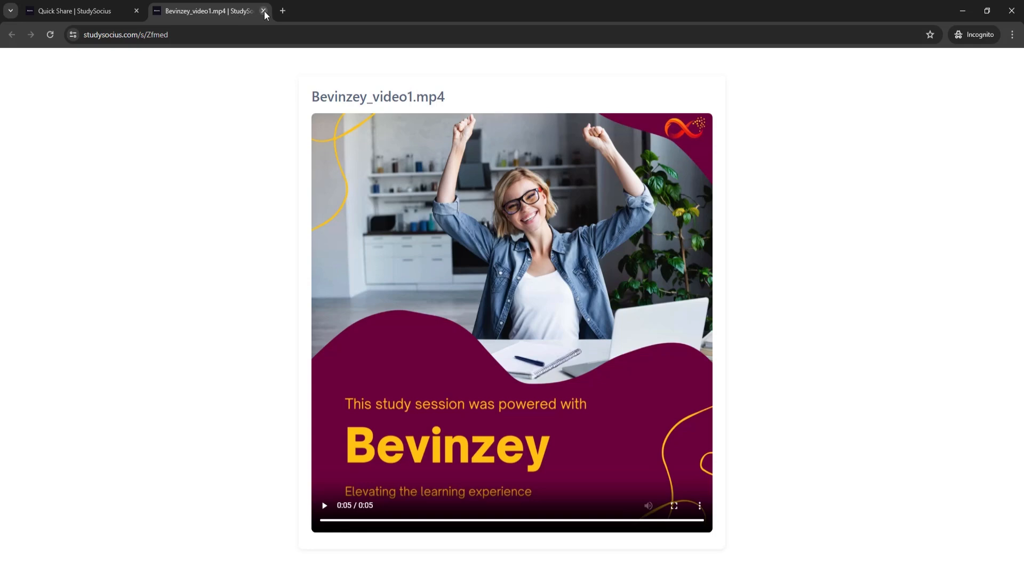
click(264, 11)
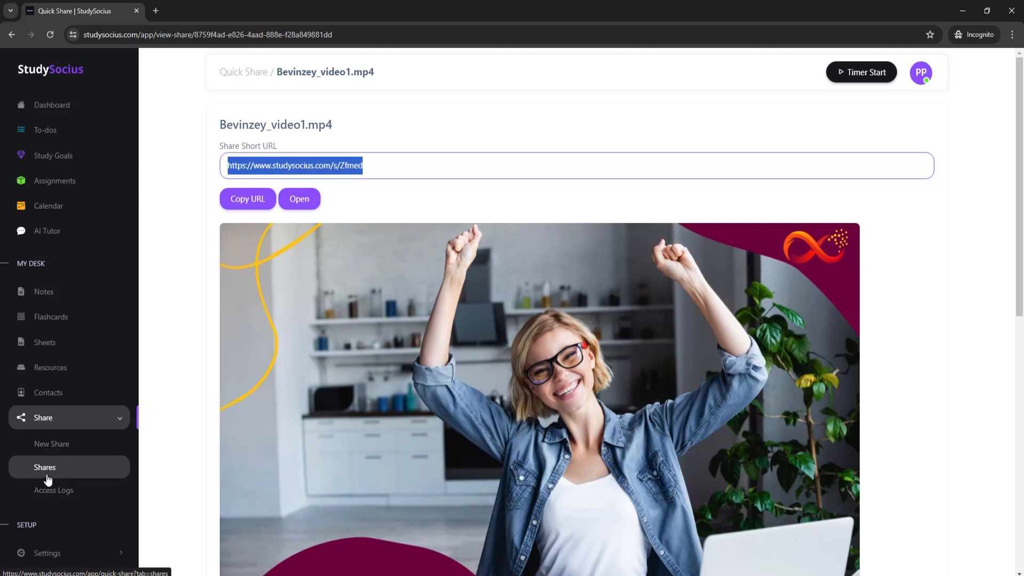
Create a zip file share by uploading American Journal of Pharmaceutical Education_20240219.zip.
click(62, 447)
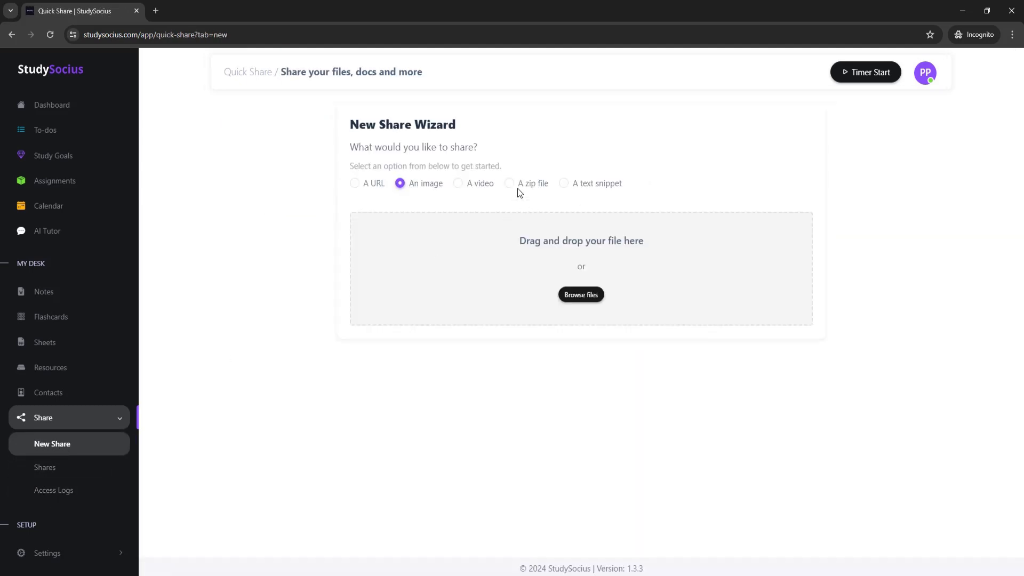
click(510, 184)
drag(551, 241, 520, 290)
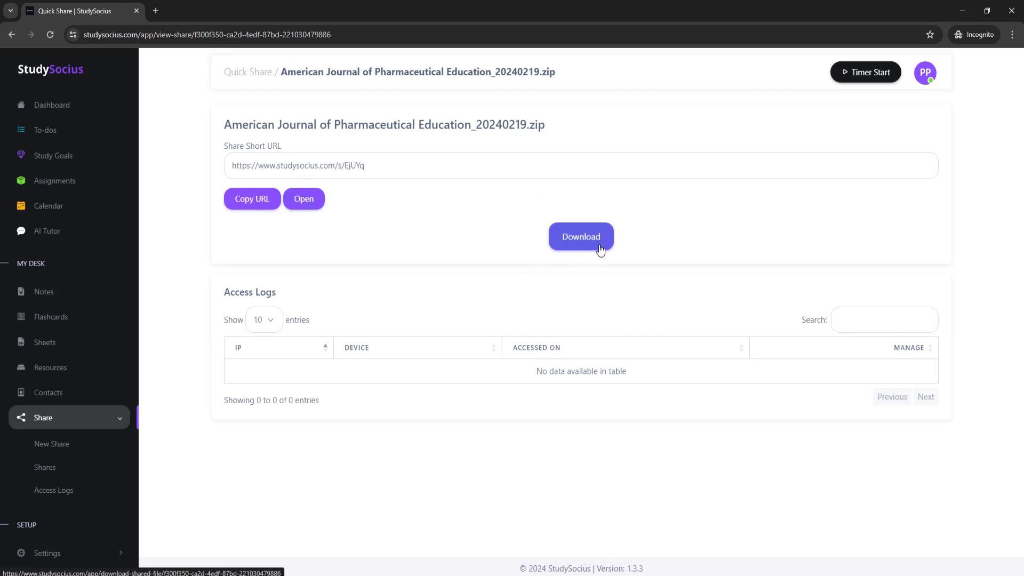
click(244, 203)
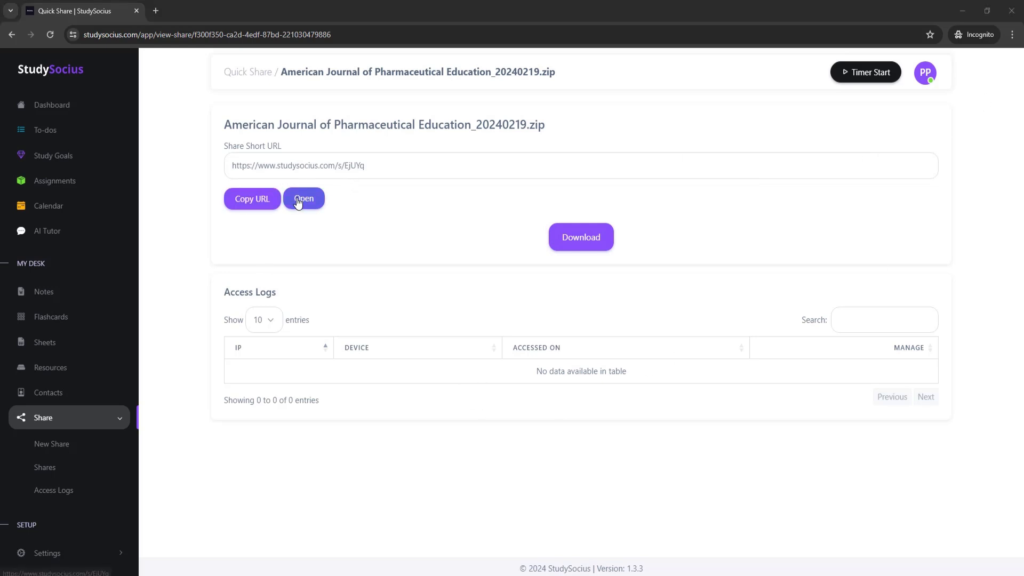
click(251, 200)
click(155, 11)
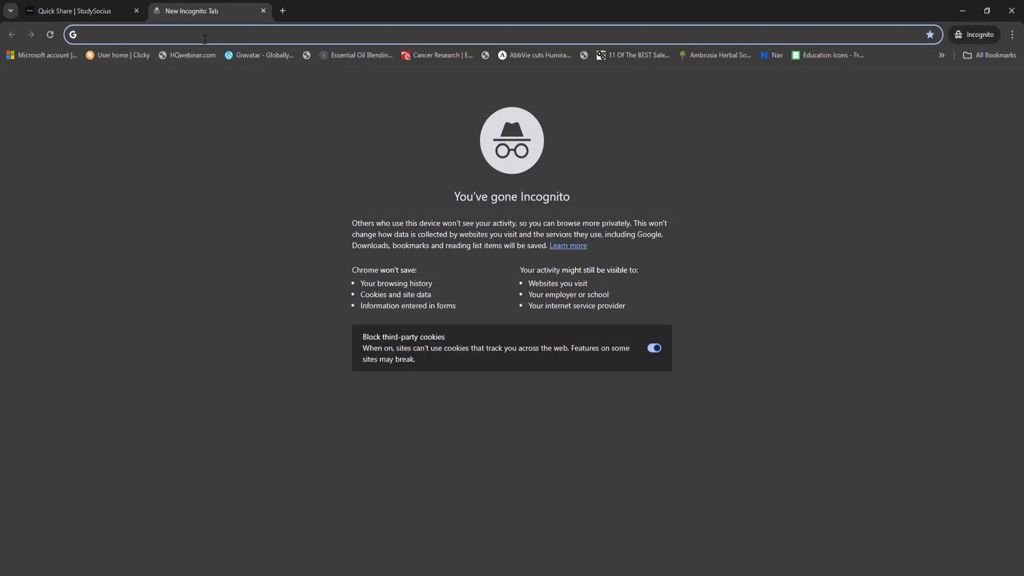
key(ctrl+v)
key(Return)
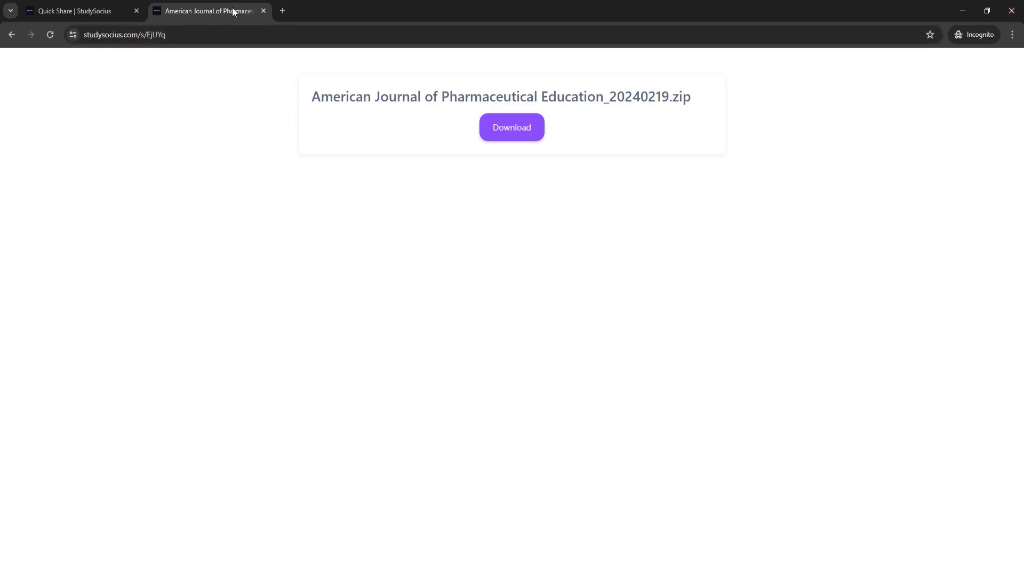
Close the zip test tab and start a new share set to A text snippet.
click(263, 10)
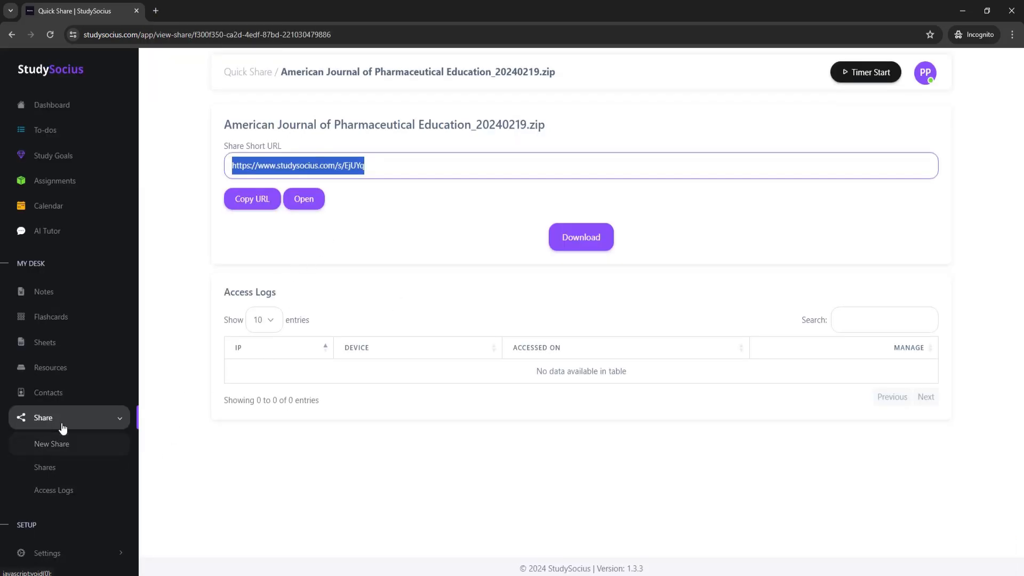
click(59, 444)
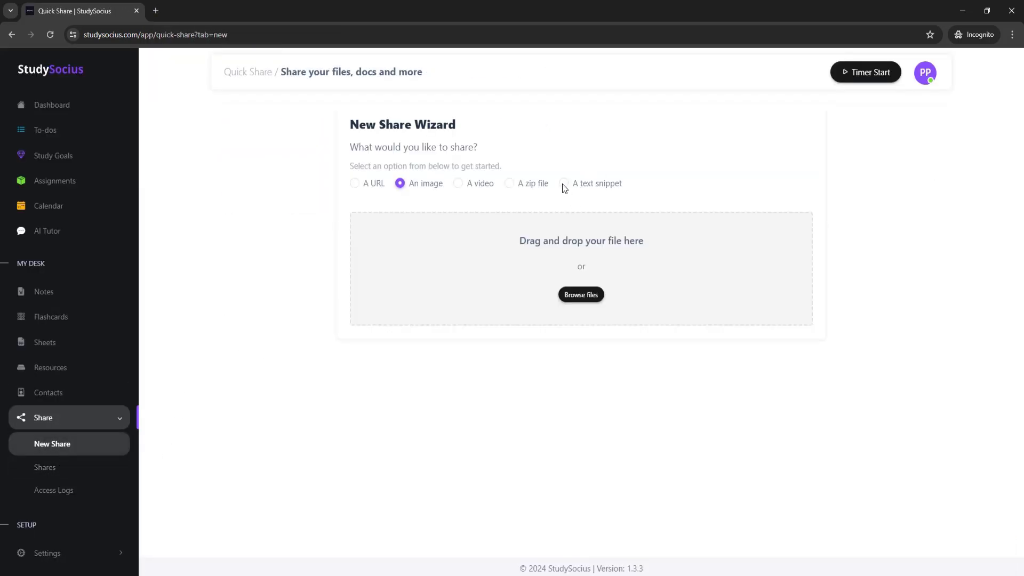
click(564, 189)
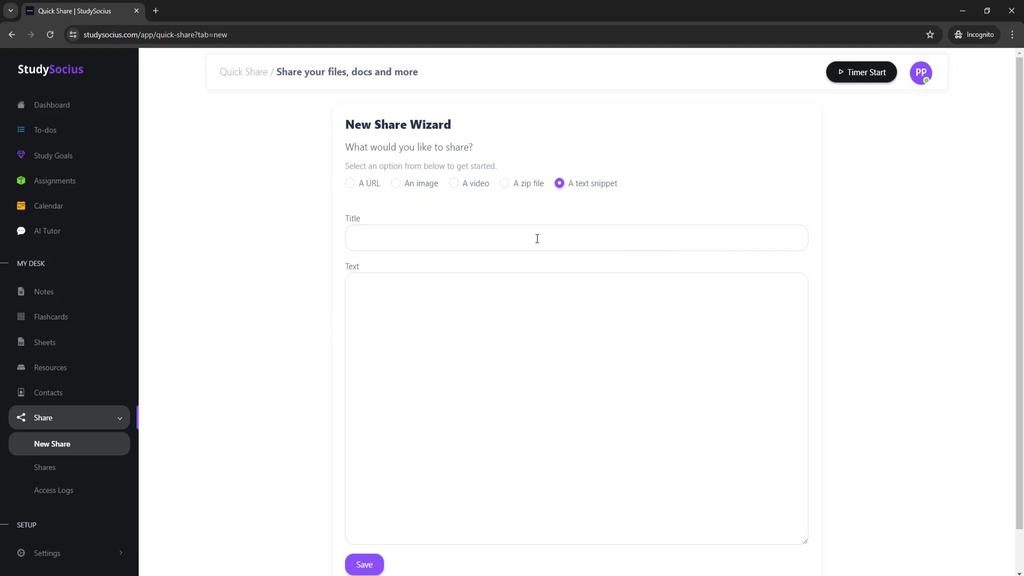
scroll(457, 219, down, 1)
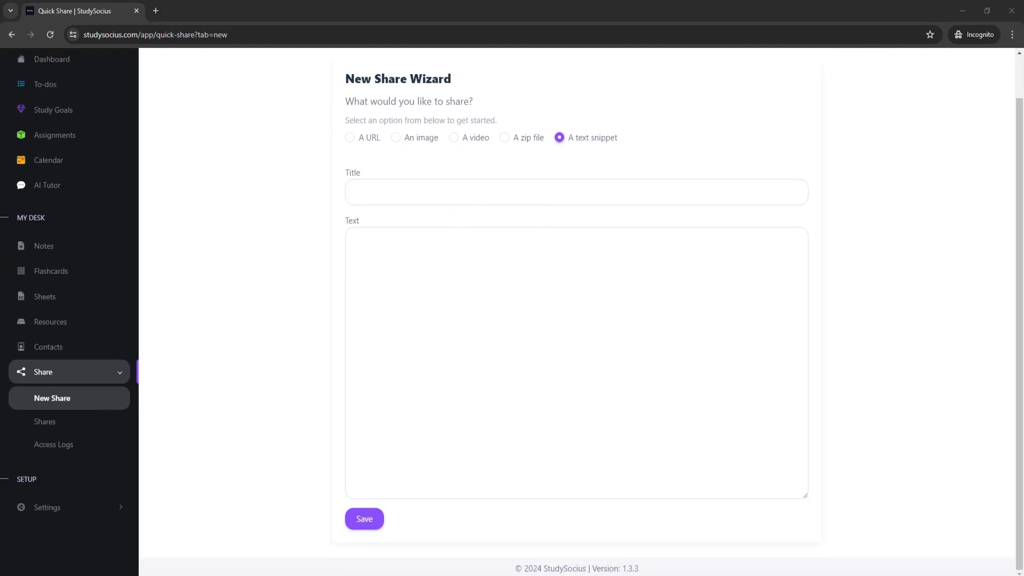
scroll(576, 363, up, 1)
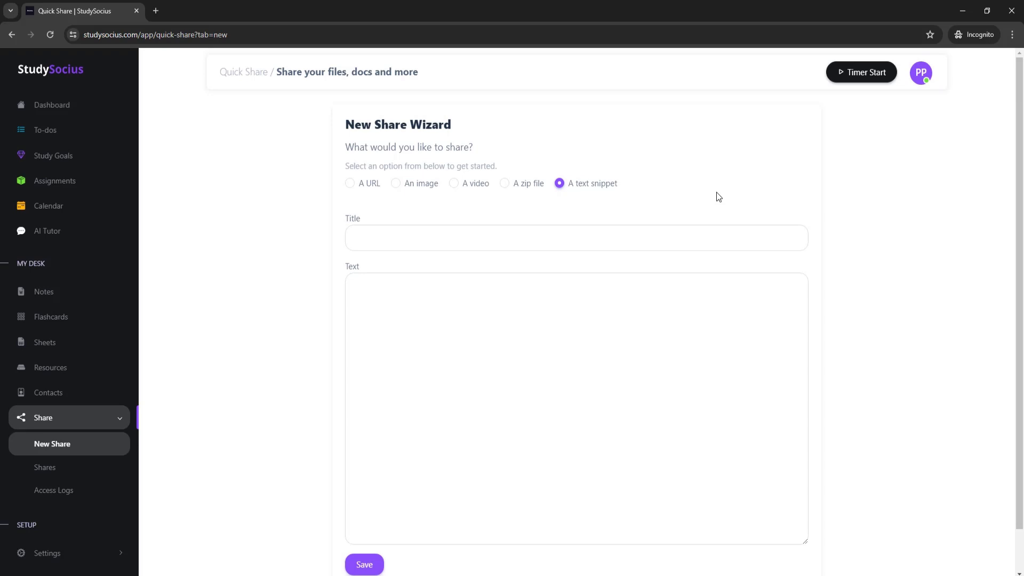
Title the snippet 'Excipients and Their Functions' and paste the Binder and Disintegrant text.
click(436, 238)
text(Excipients and Their Functions)
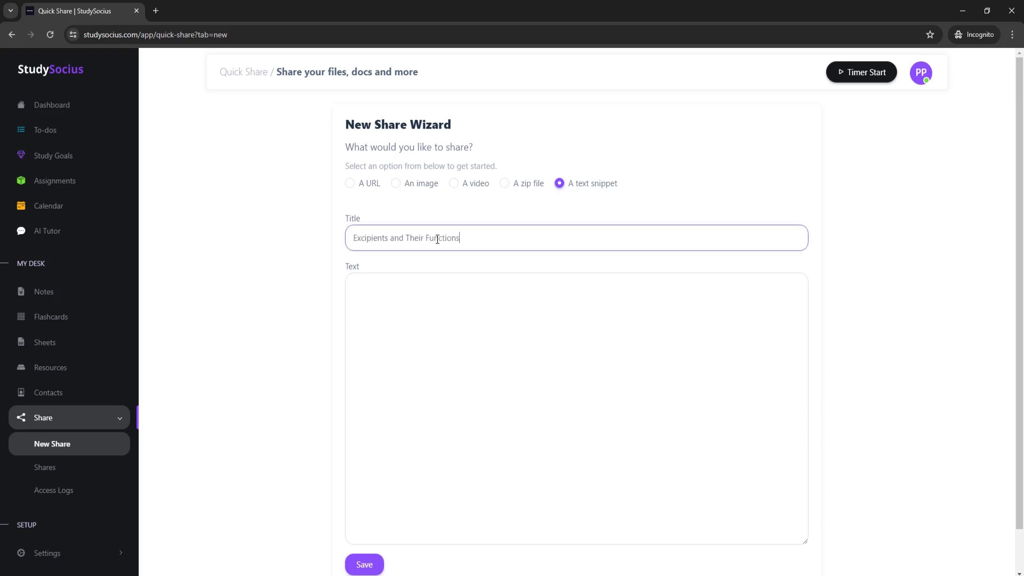
click(392, 321)
key(ctrl+v)
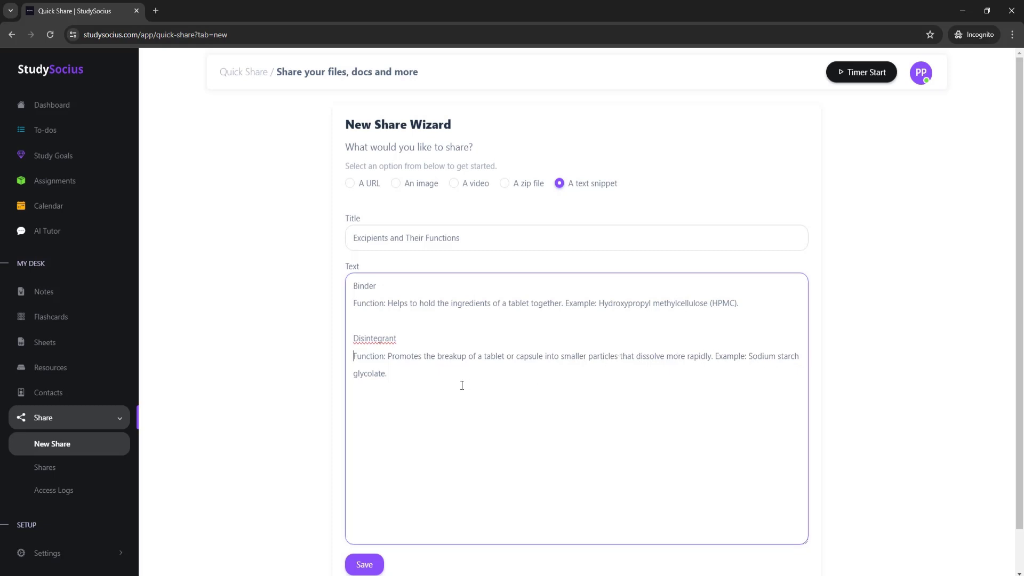
scroll(421, 411, down, 1)
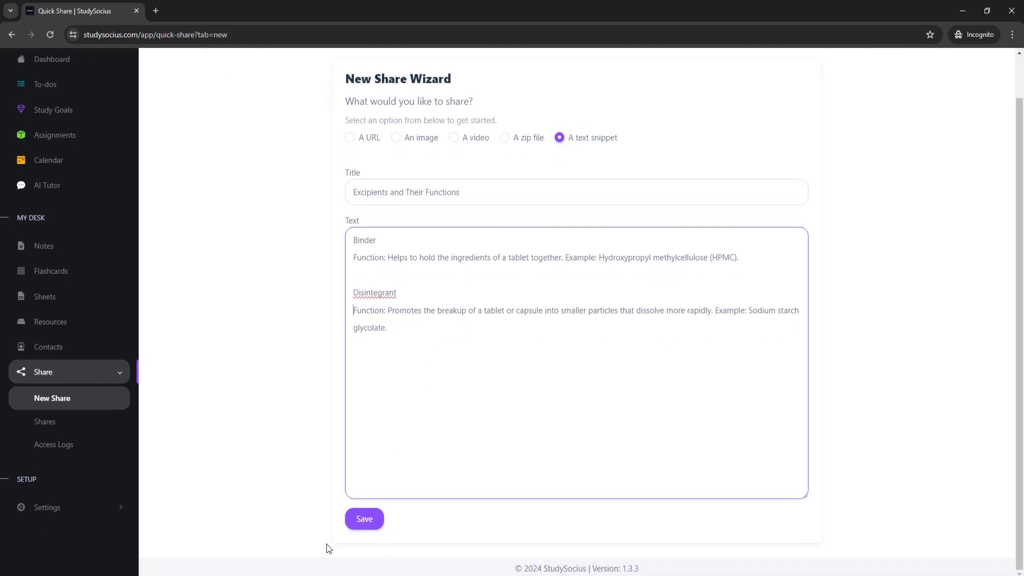
click(365, 521)
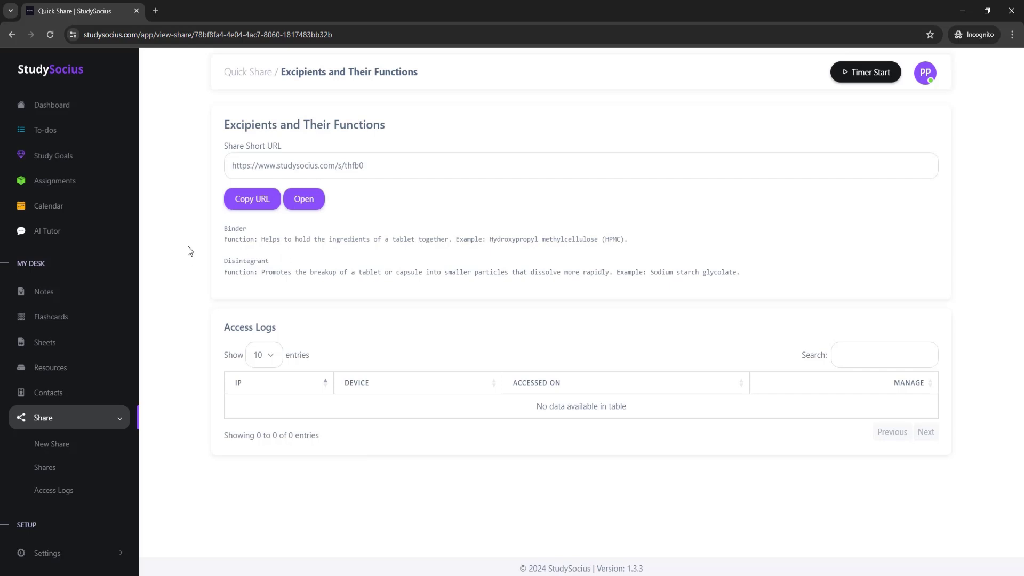
click(255, 202)
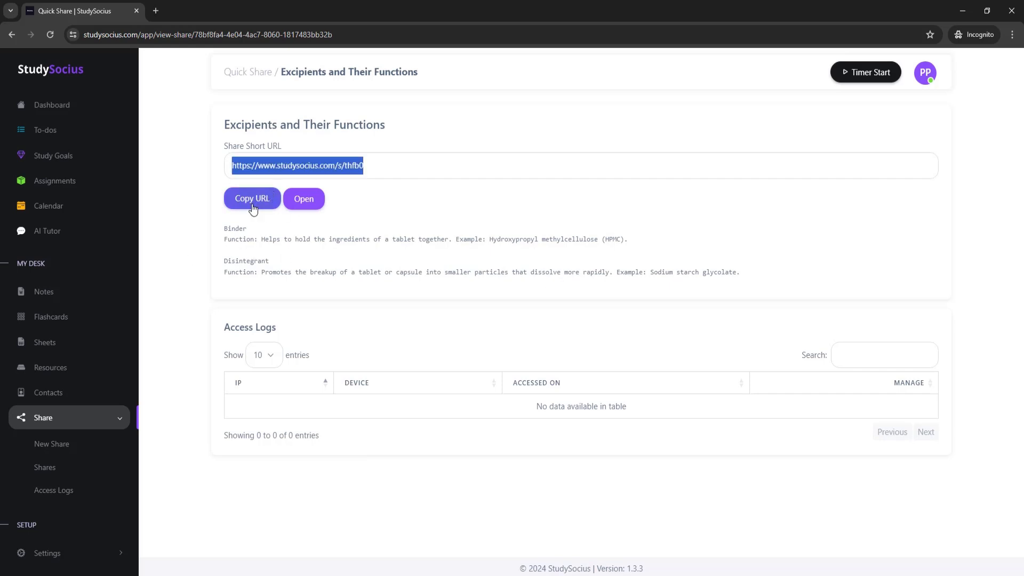
click(307, 203)
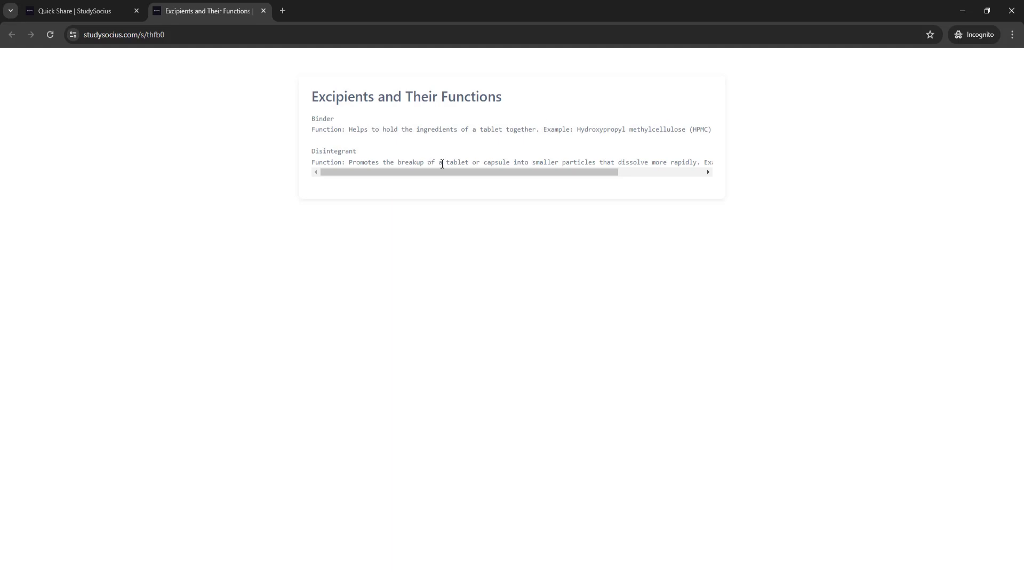
drag(447, 172, 416, 175)
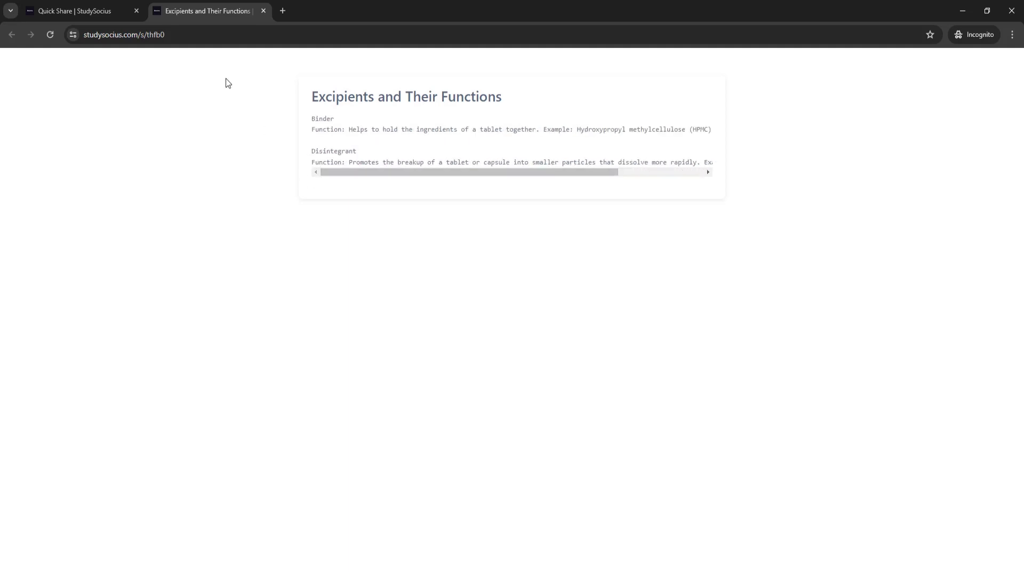
click(264, 12)
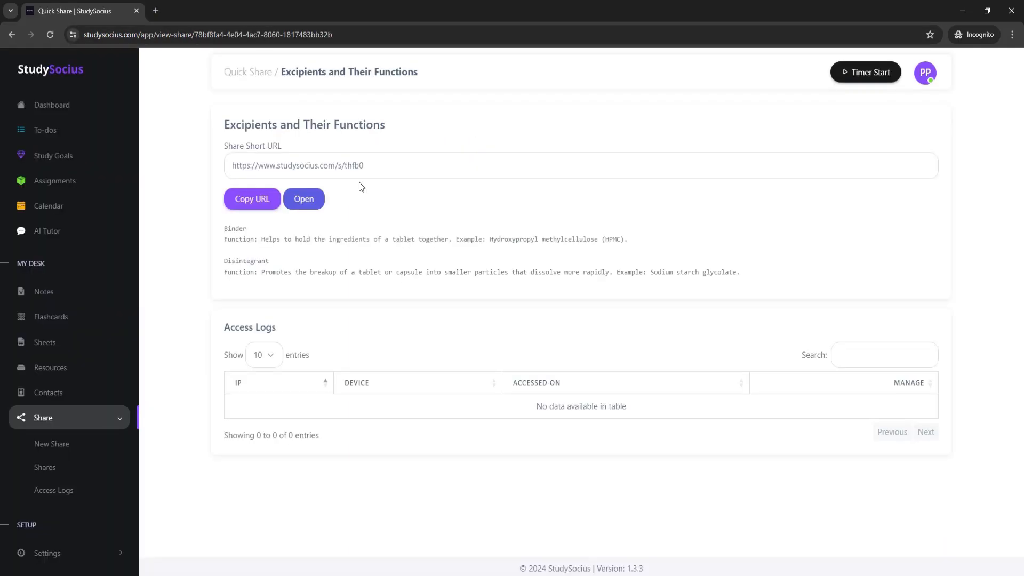
Test the copied short URL in a fresh incognito tab, confirming the Binder and Disintegrant text loads.
click(249, 205)
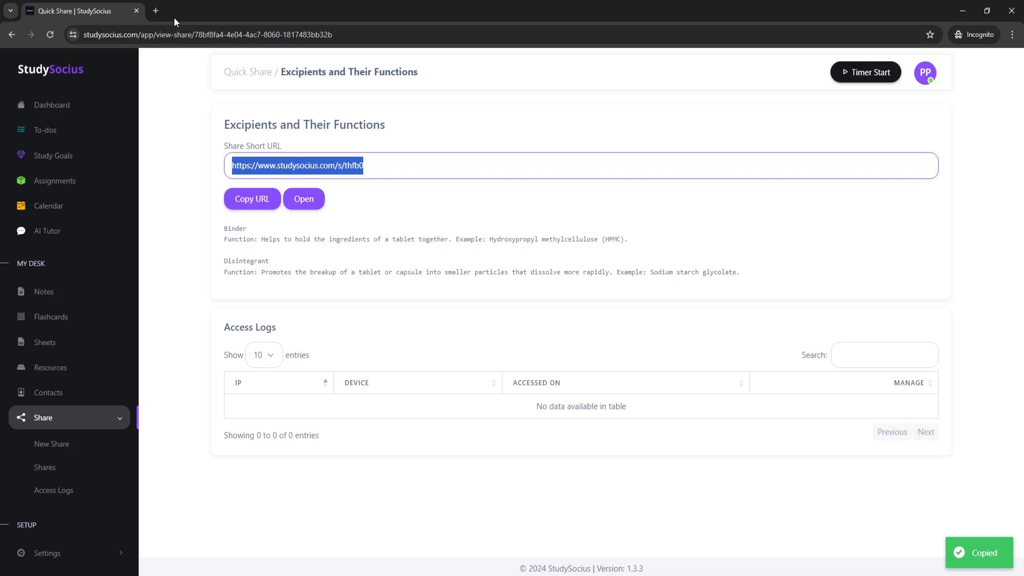
click(155, 11)
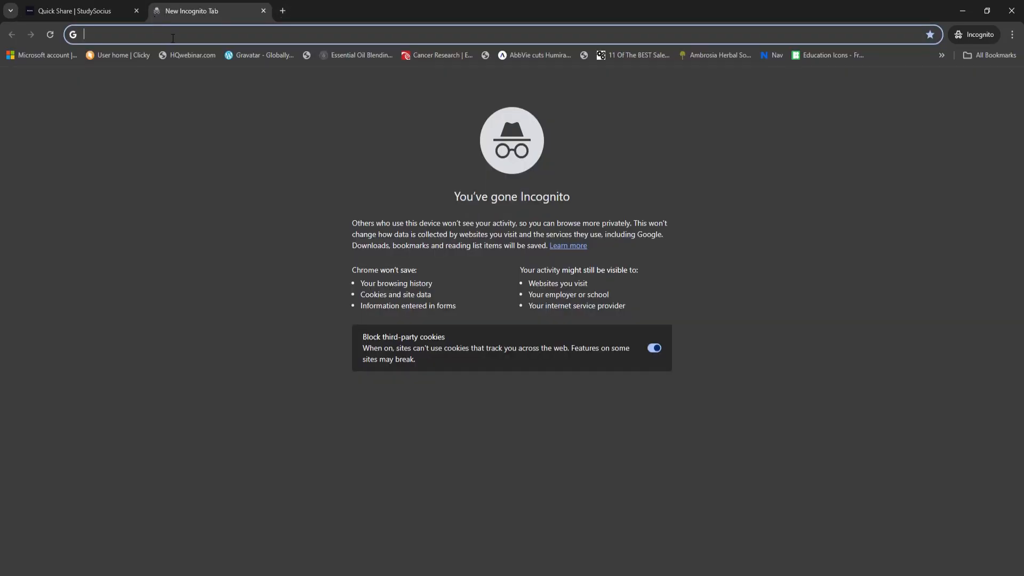
key(ctrl+v)
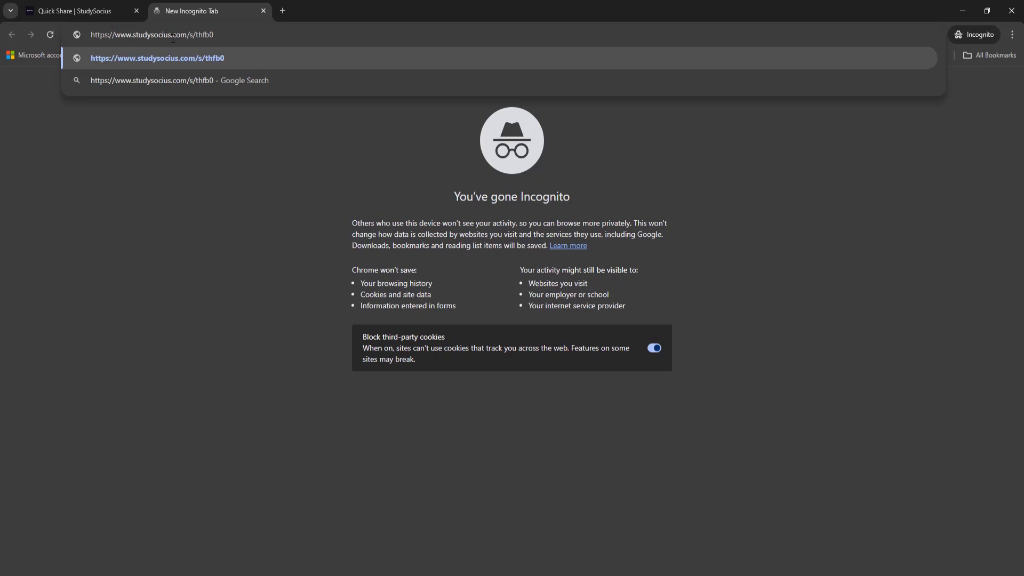
key(Return)
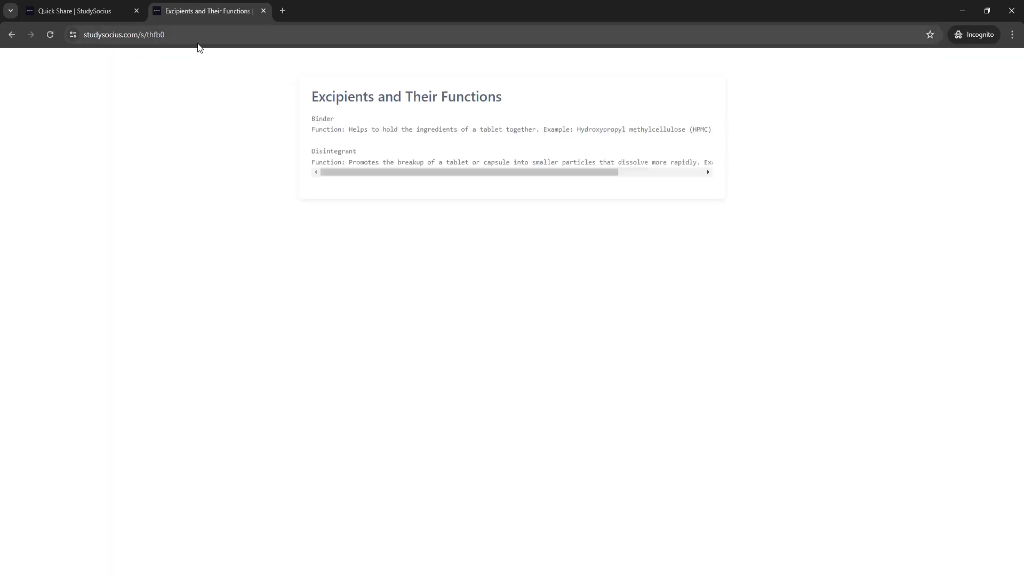
click(264, 10)
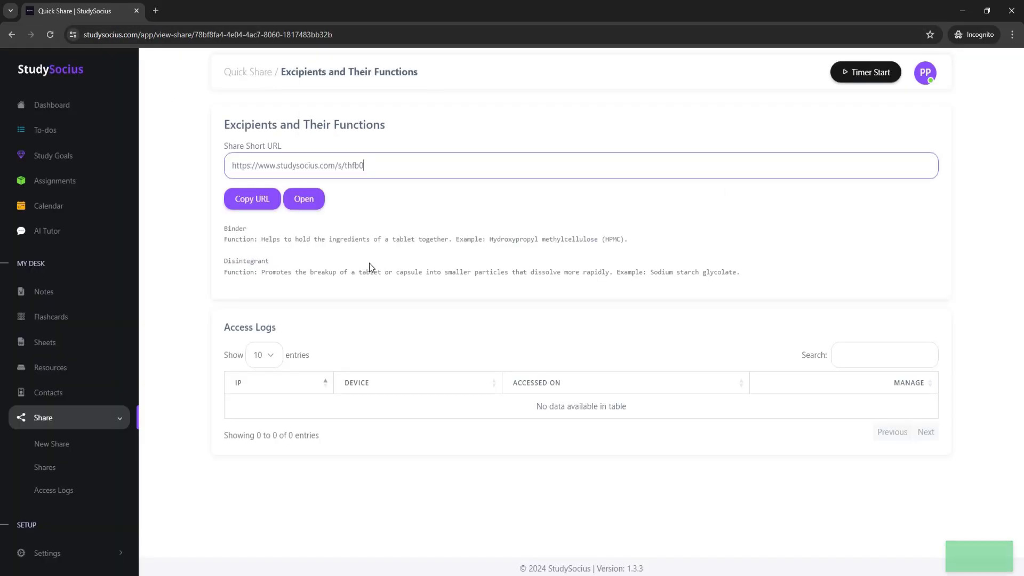
Show the shares list, check page 2, then return to the first page of 12 shares.
click(45, 468)
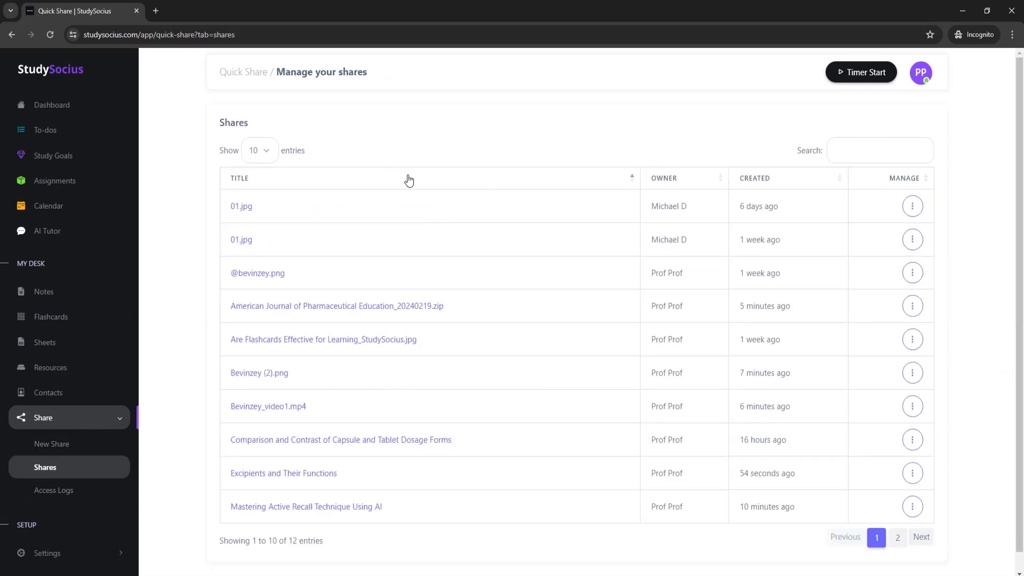
scroll(400, 320, down, 1)
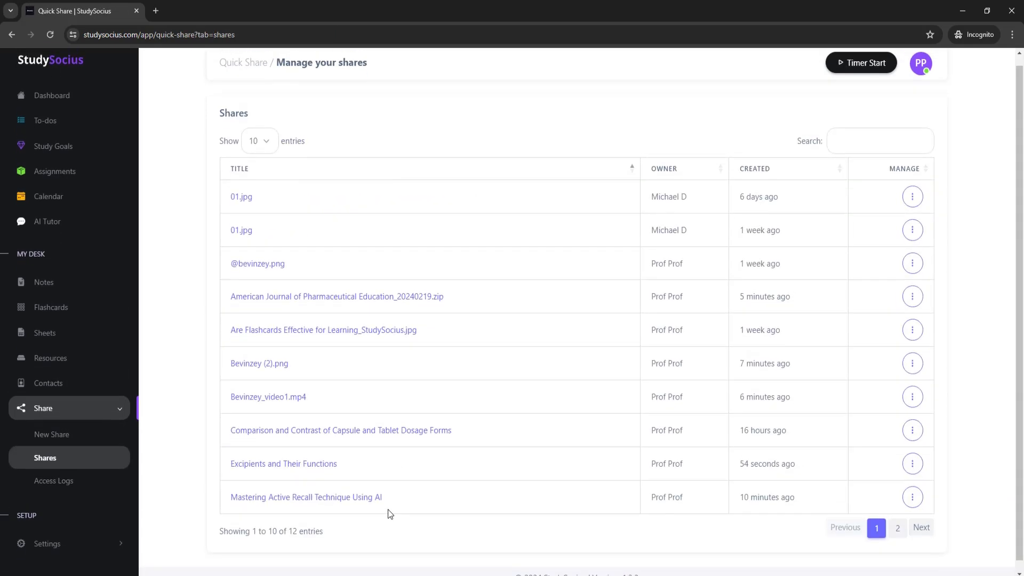
click(898, 519)
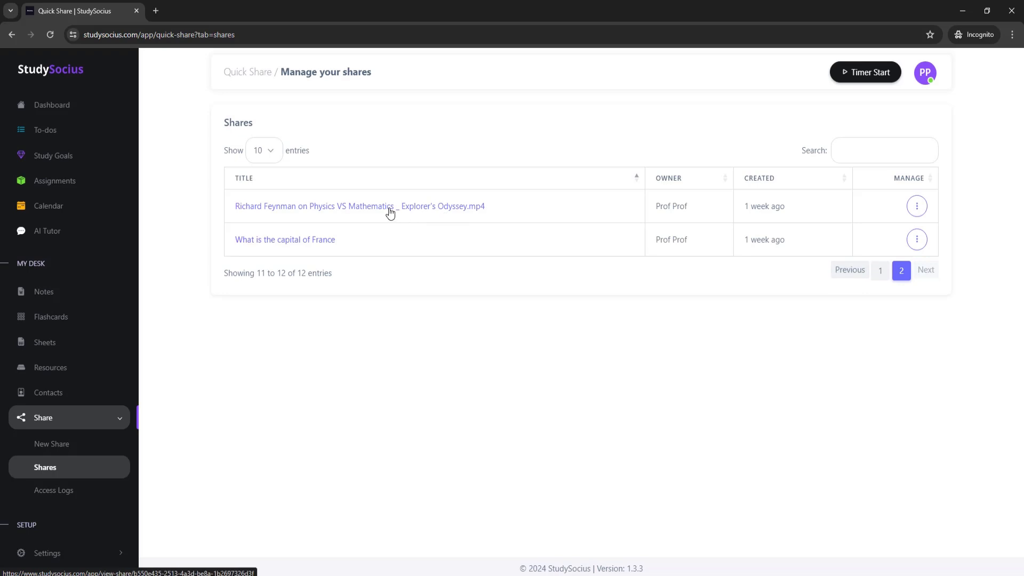
click(880, 270)
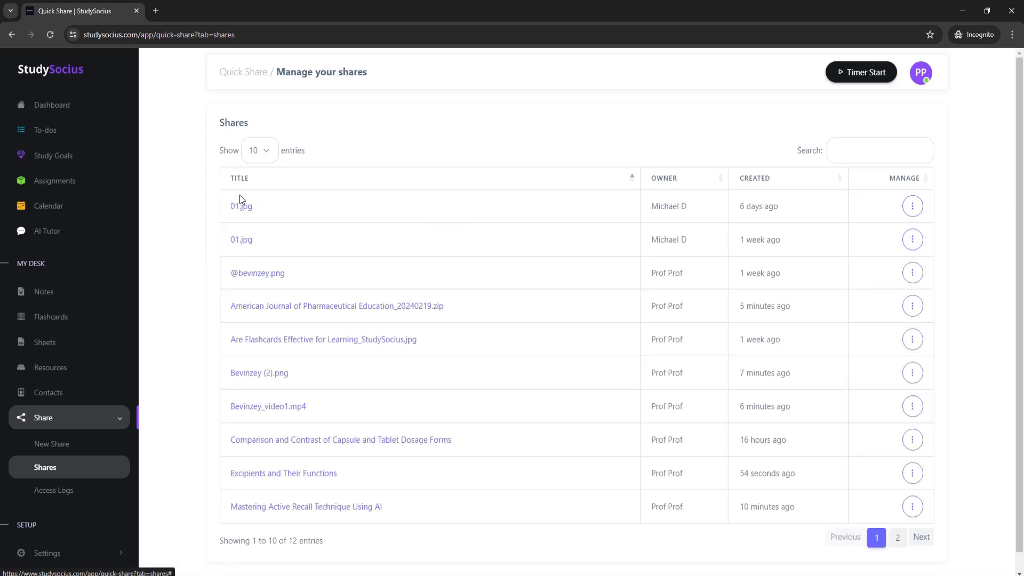
Delete the 6-day-old 01.jpg share, leaving 11 shares, and expand Settings in the sidebar.
click(912, 206)
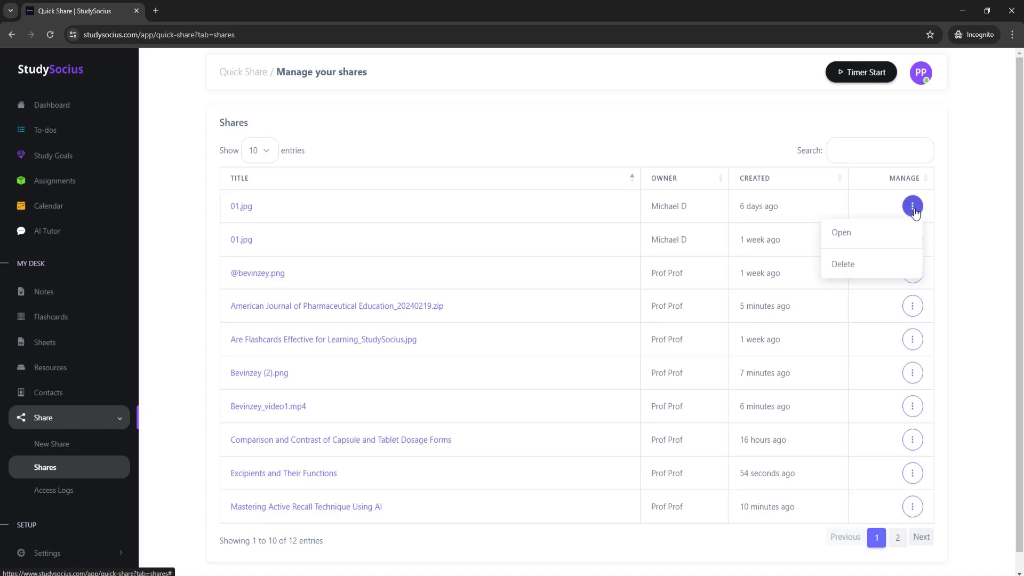
click(856, 269)
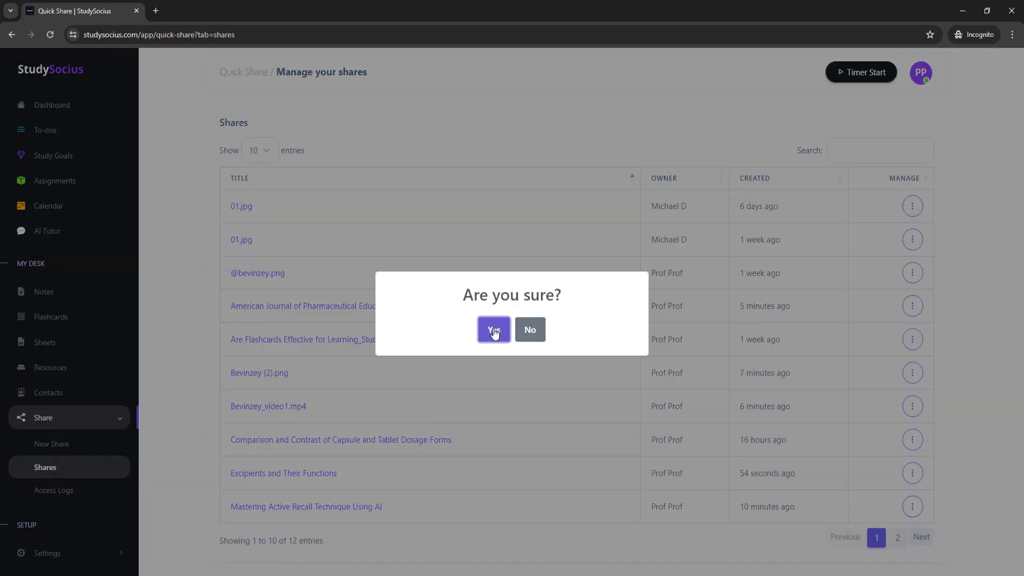
click(494, 330)
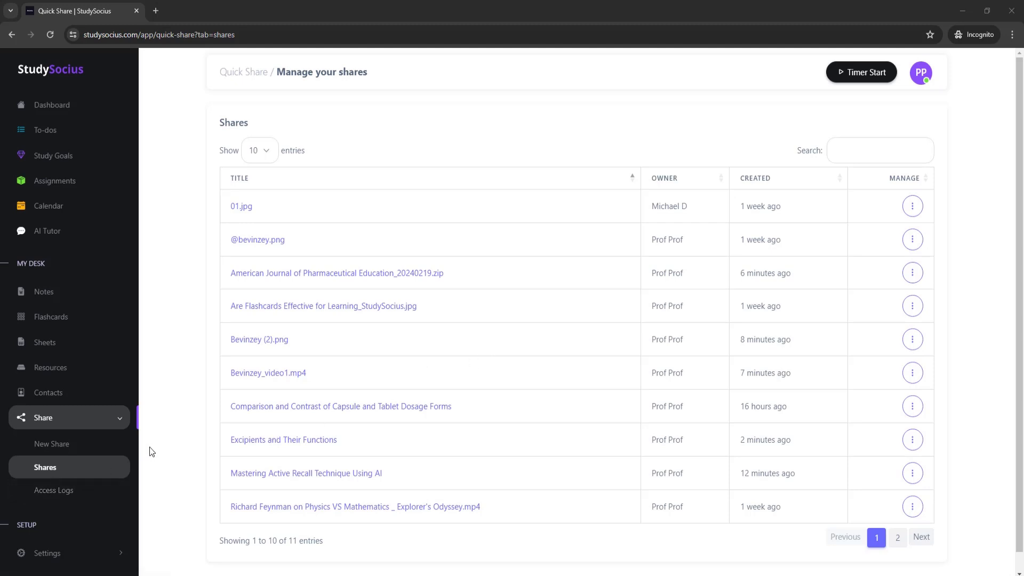
click(120, 558)
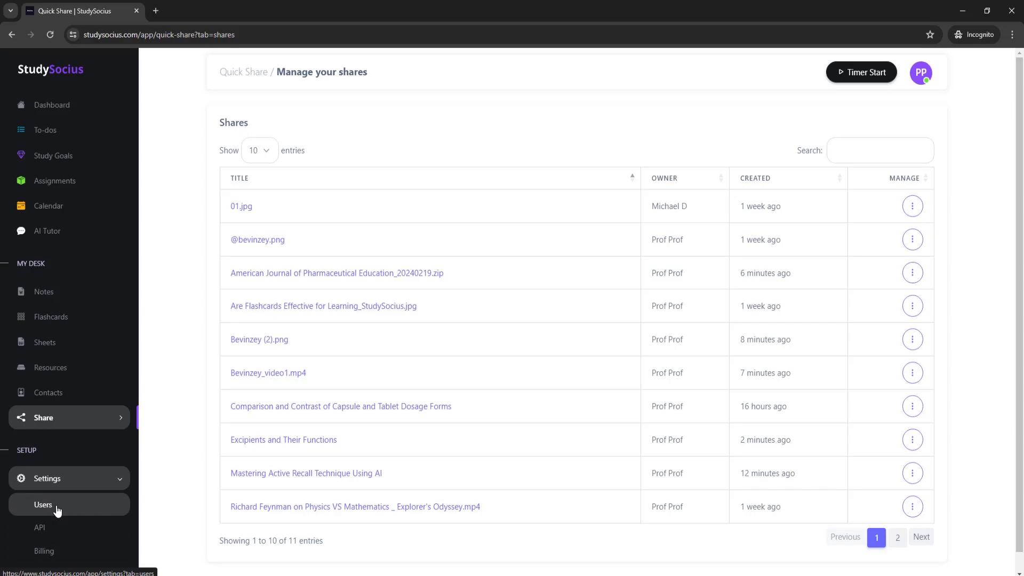